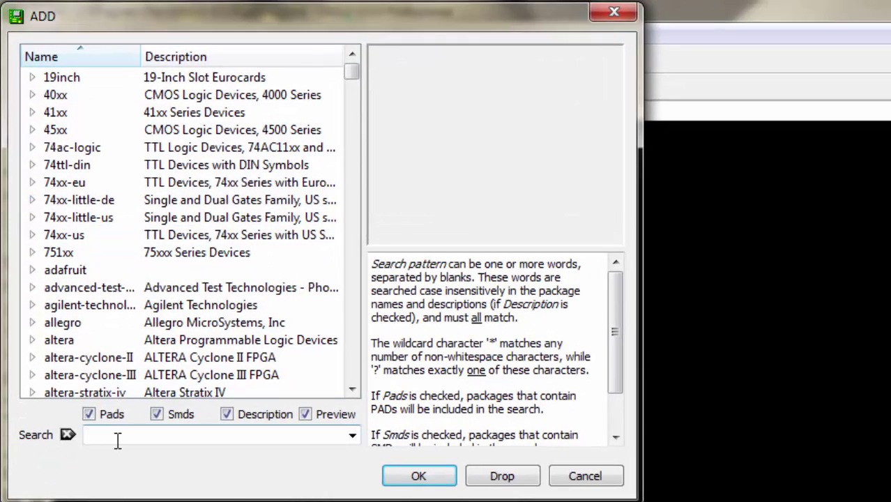
Find the 0204/7 package and place the resistor from the resistor library on the empty board.
type("0204/7")
key("Return")
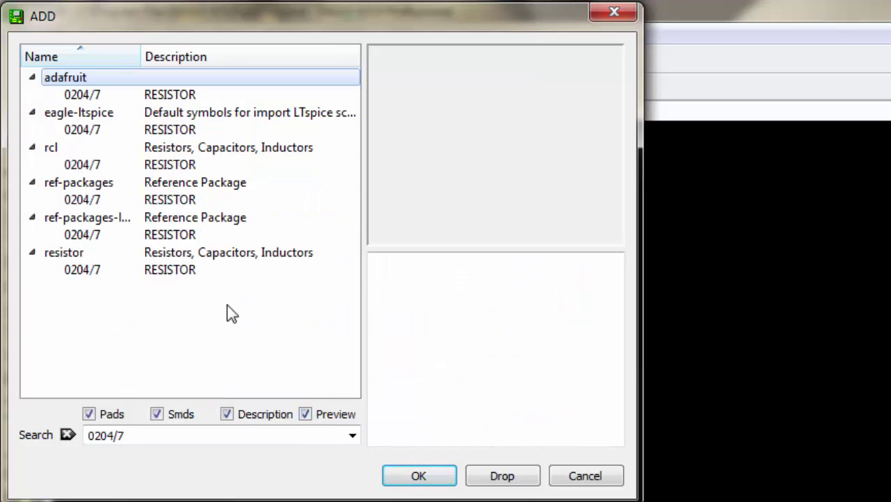
left_click(399, 469)
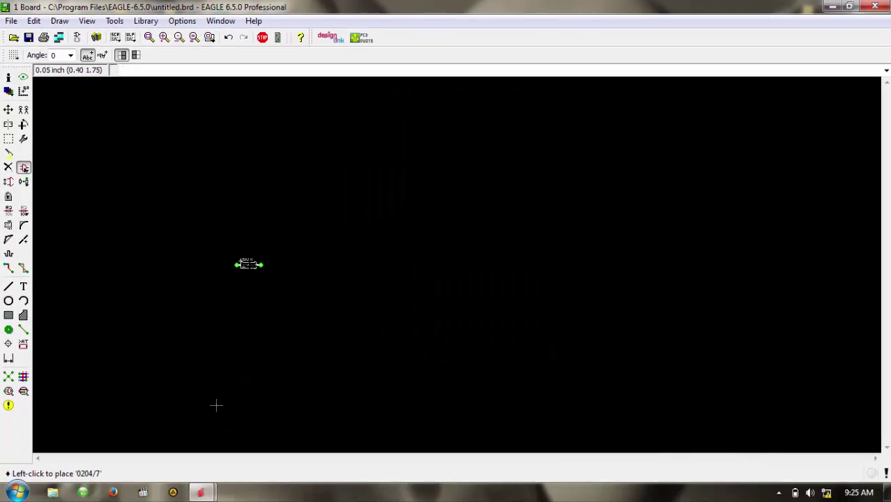
left_click(249, 265)
Find the C2.5-3 package in the capacitor-wima library and place the capacitor just below the resistor.
left_click(23, 168)
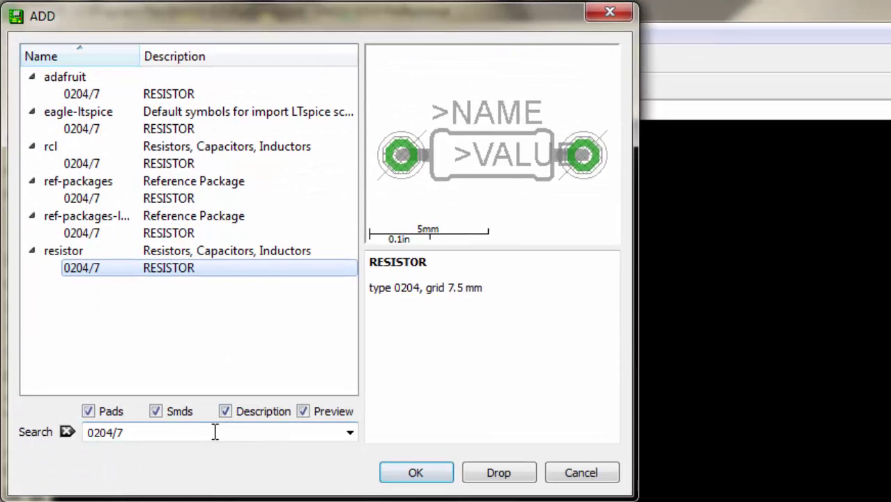
left_click(216, 432)
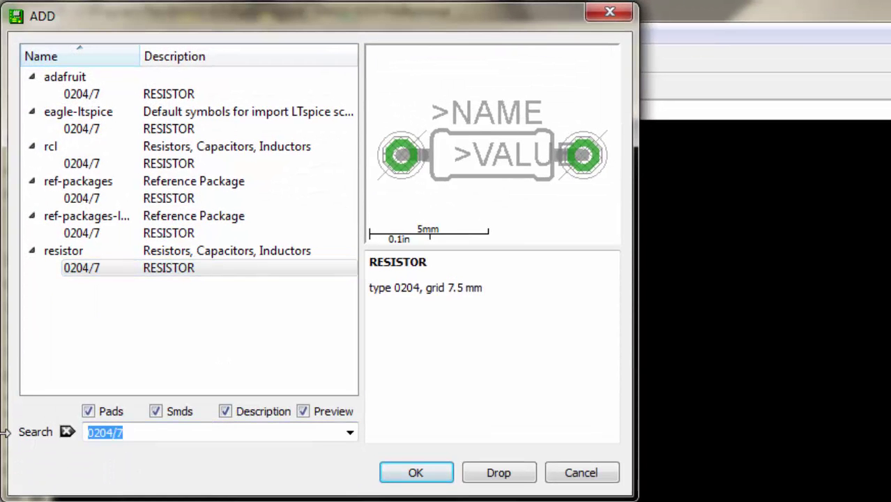
type("C2")
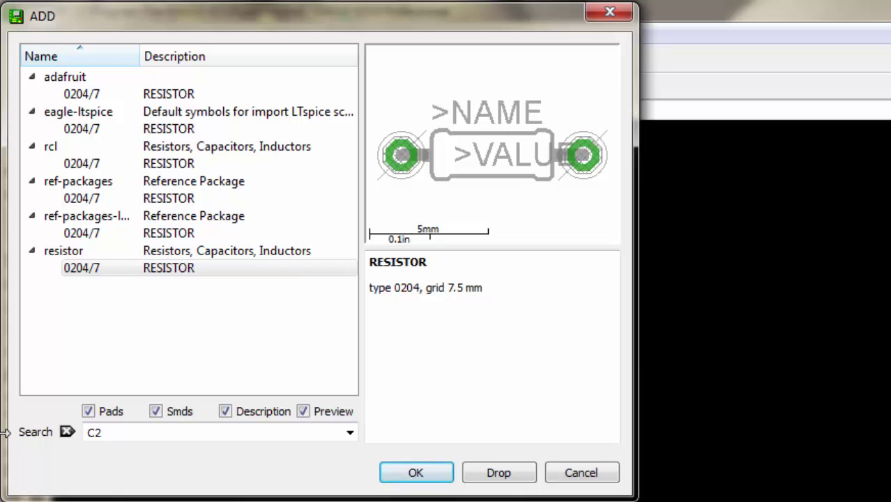
type(".5-3")
key("Return")
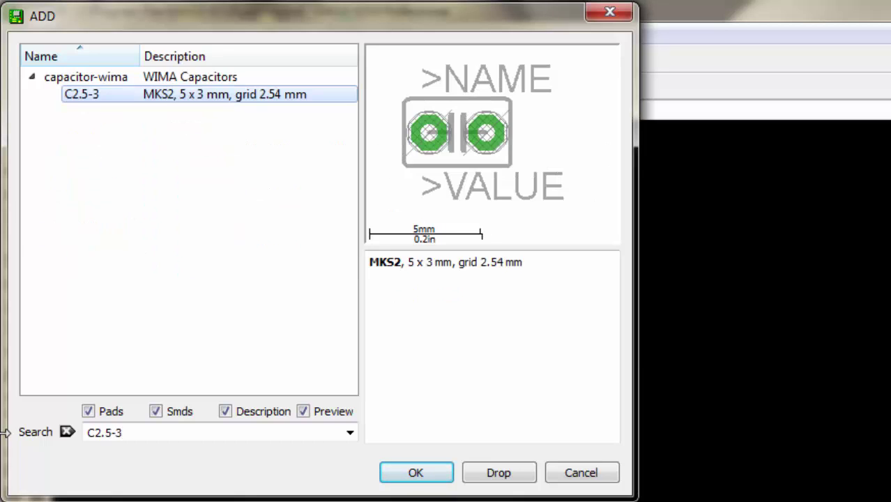
left_click(416, 472)
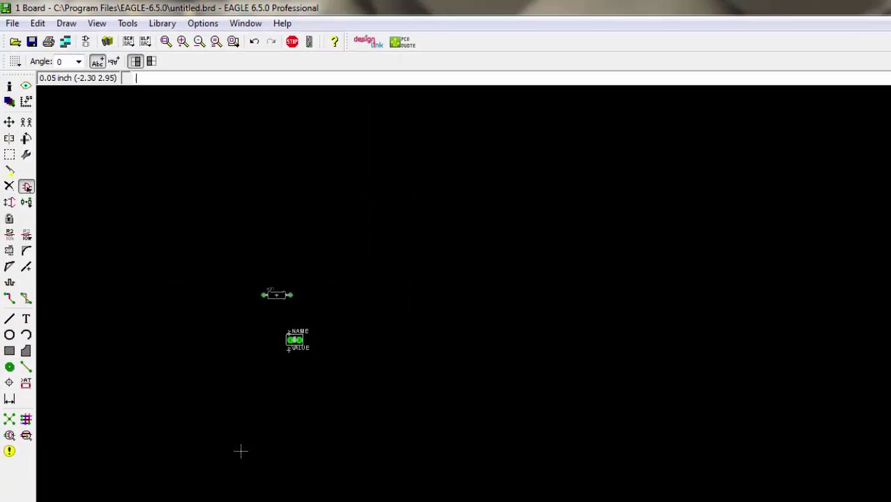
Find the HC49/S package and place the crystal from the crystal library below the C2.5-3 capacitor.
left_click(23, 167)
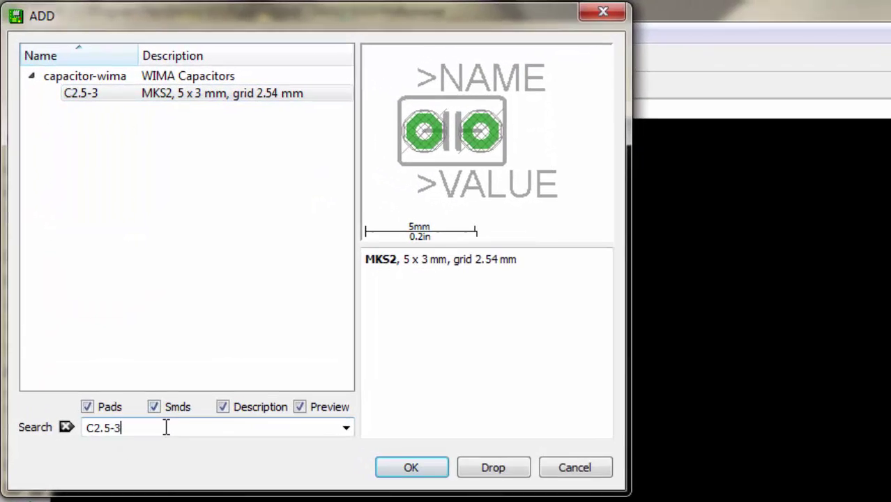
triple_click(135, 346)
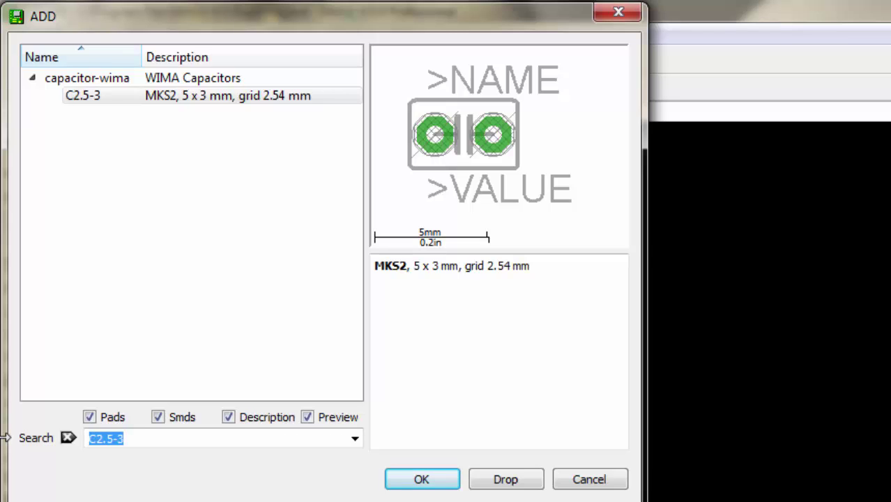
type("HC")
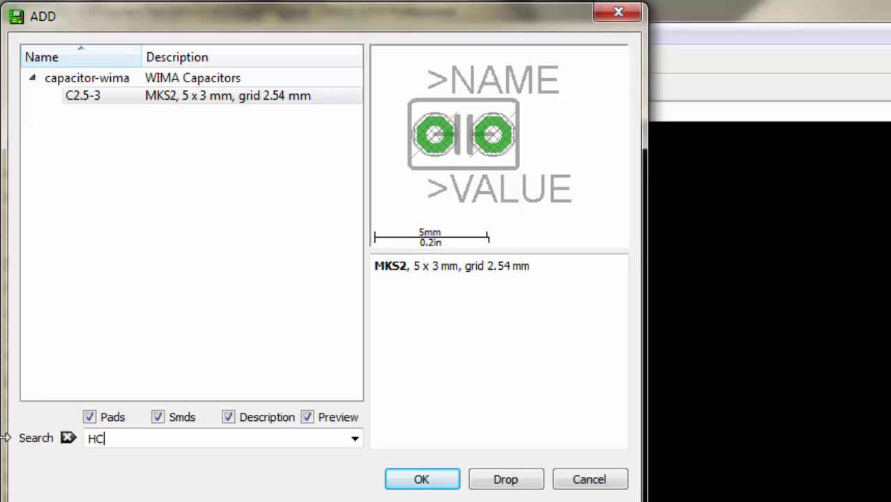
type("49/s")
key("Return")
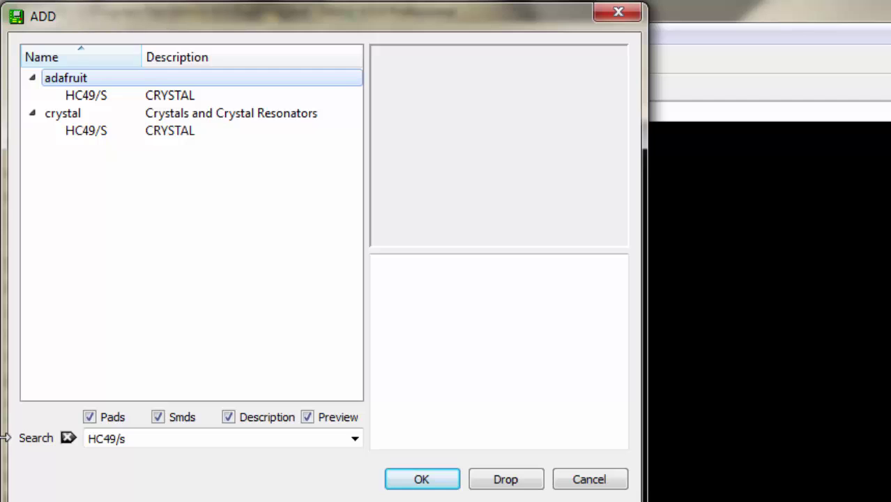
left_click(167, 131)
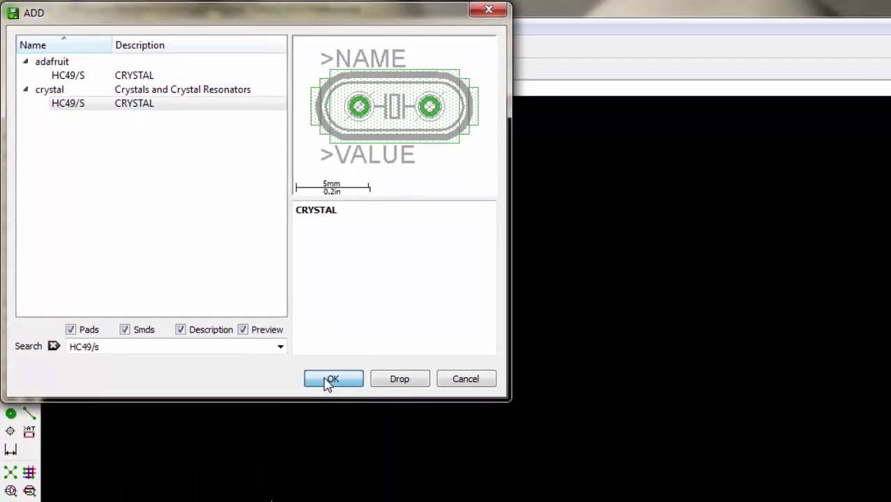
left_click(325, 379)
left_click(260, 381)
Find the C2.5-2 package and place this capacitor above the crystal, to the left of the resistor.
left_click(30, 209)
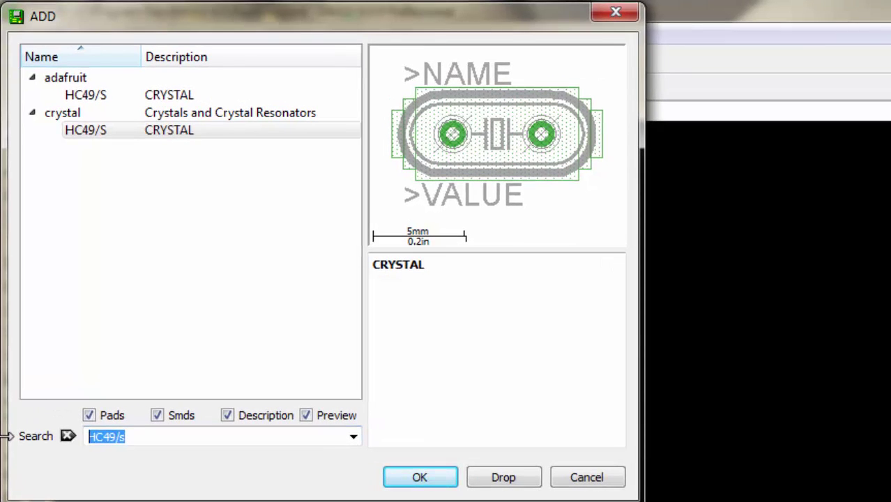
type("C2.5-3")
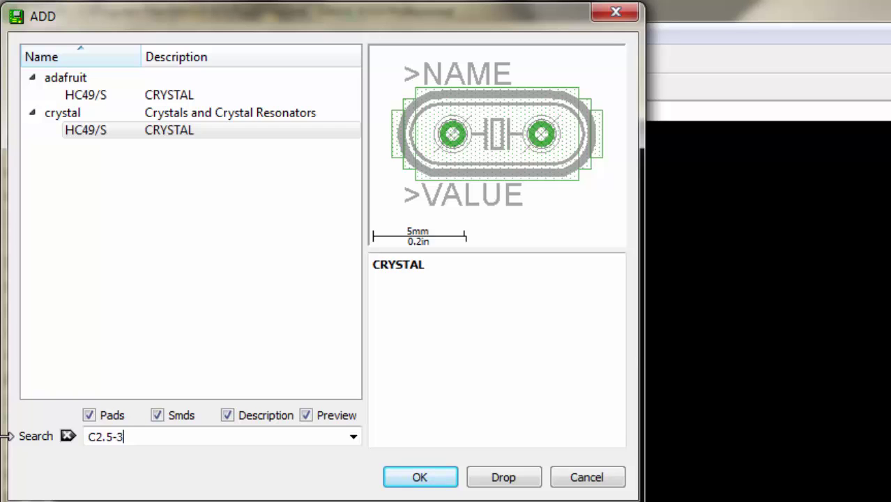
key("BackSpace")
type("2")
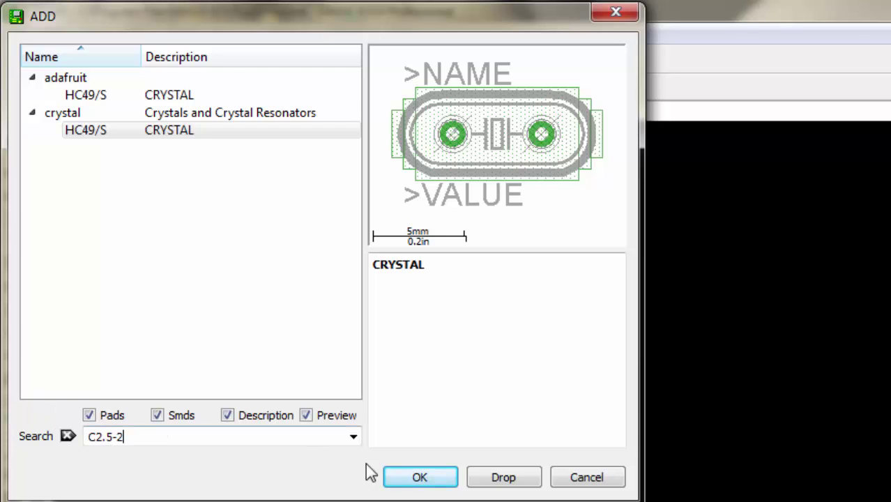
left_click(399, 476)
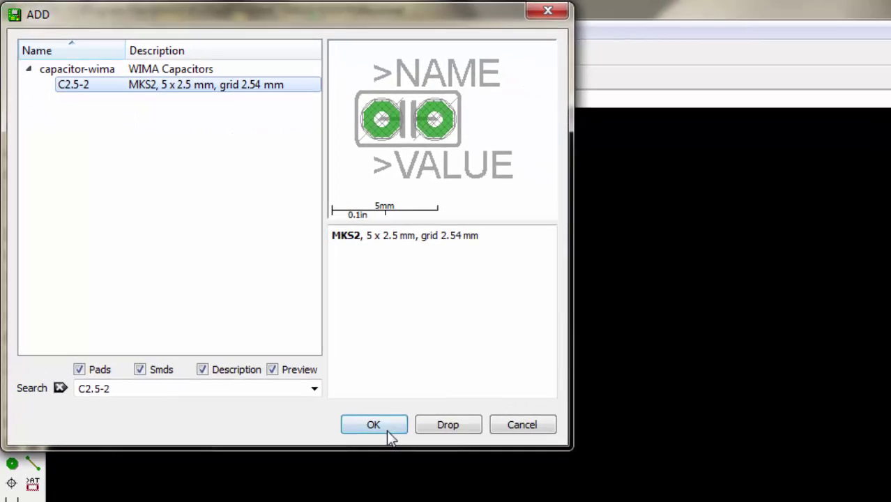
left_click(426, 480)
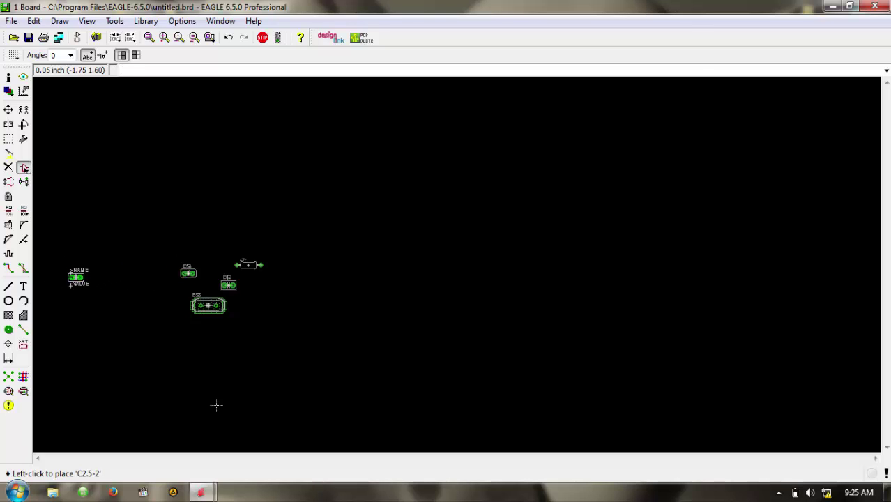
Search the package libraries for E1.8-4.
left_click(23, 167)
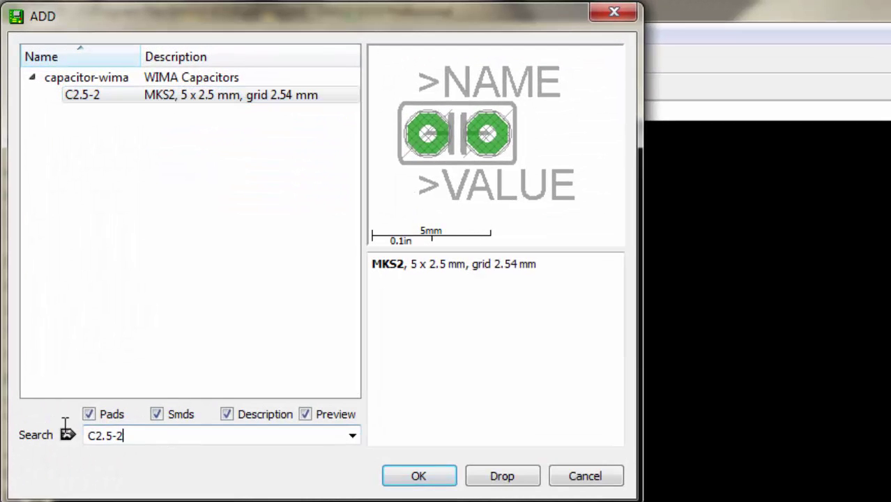
left_click_drag(65, 424, 35, 426)
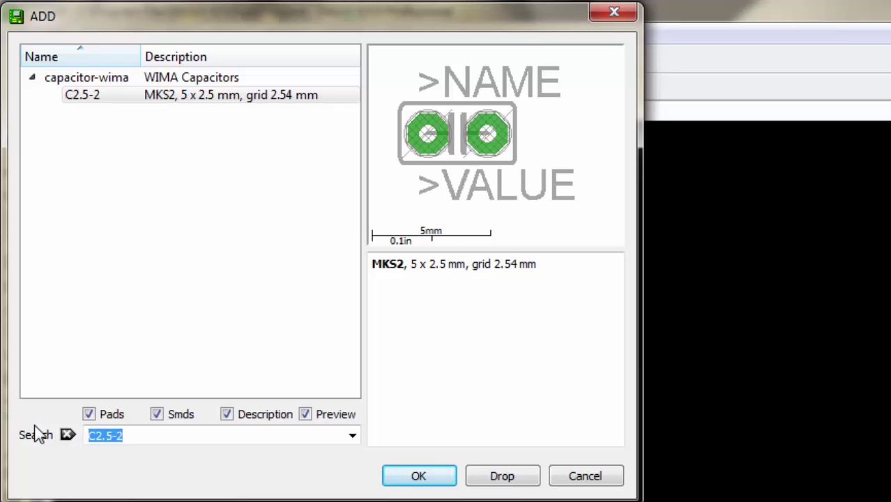
type("E1")
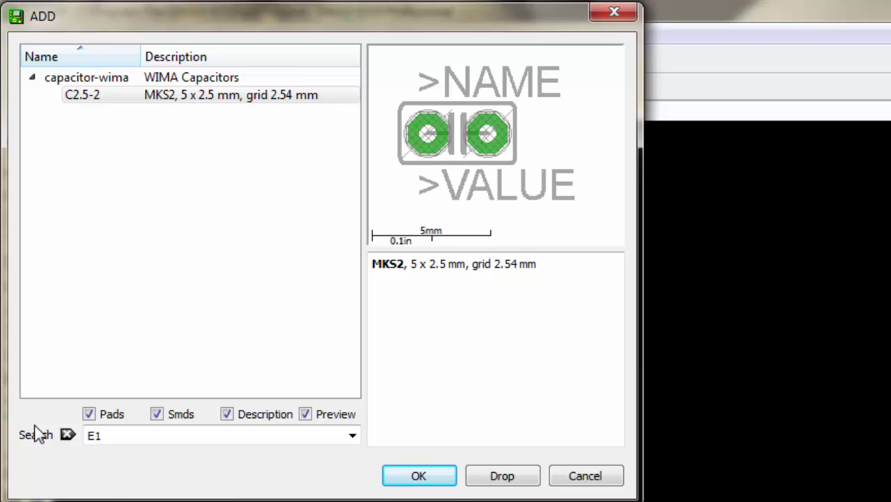
type(".8-4")
left_click(439, 480)
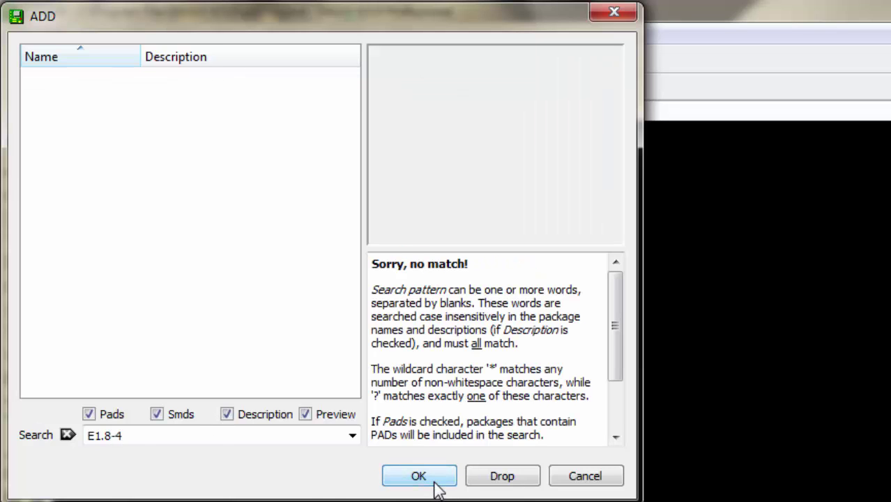
Correct the search to E1,8-4 and place the electrolytic capacitor from the resistor library above the C2.5-2 capacitor.
left_click(105, 436)
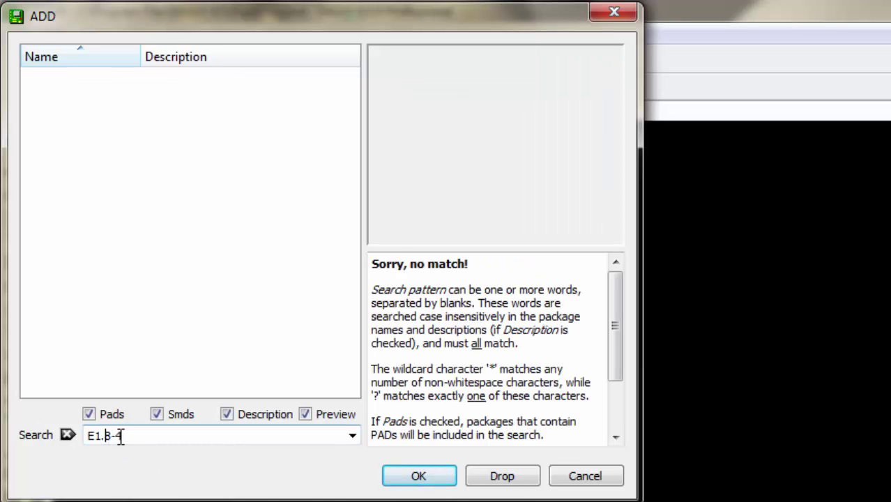
key("BackSpace")
type(",")
key("Return")
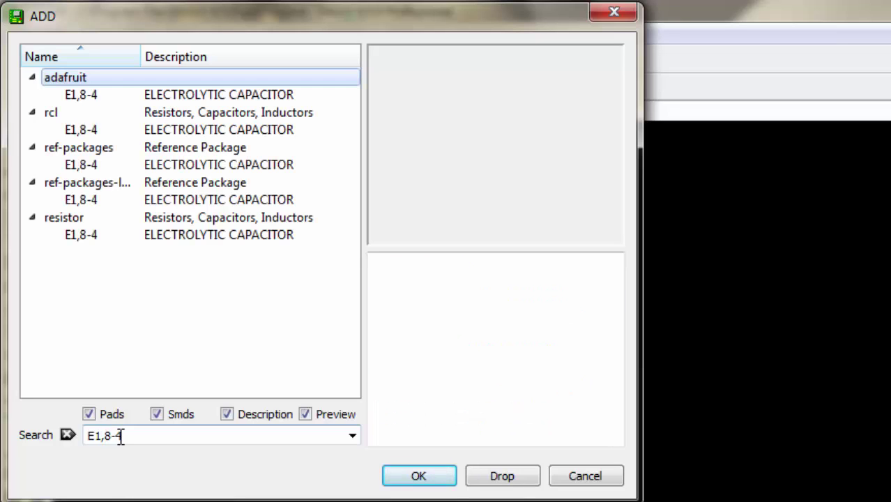
left_click(192, 236)
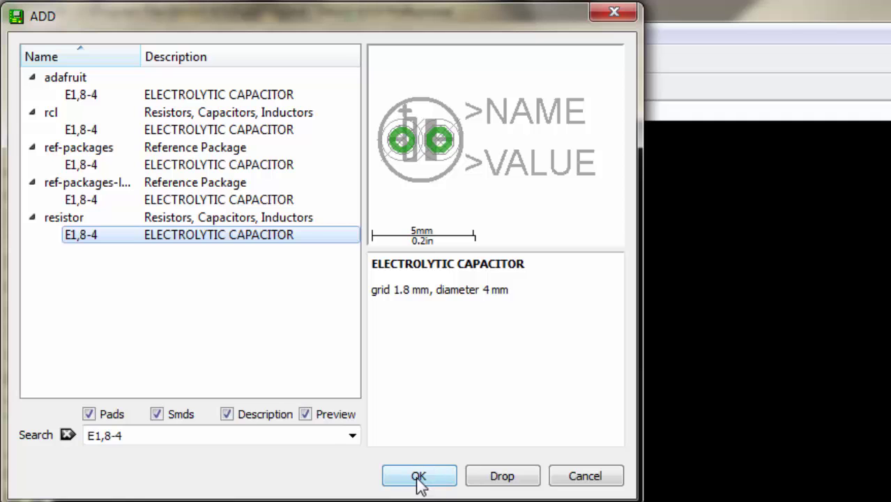
left_click(140, 437)
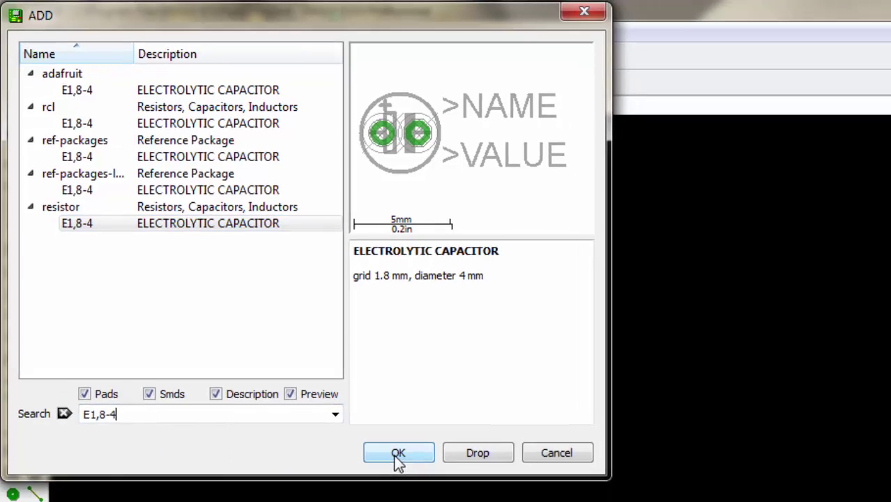
left_click(397, 453)
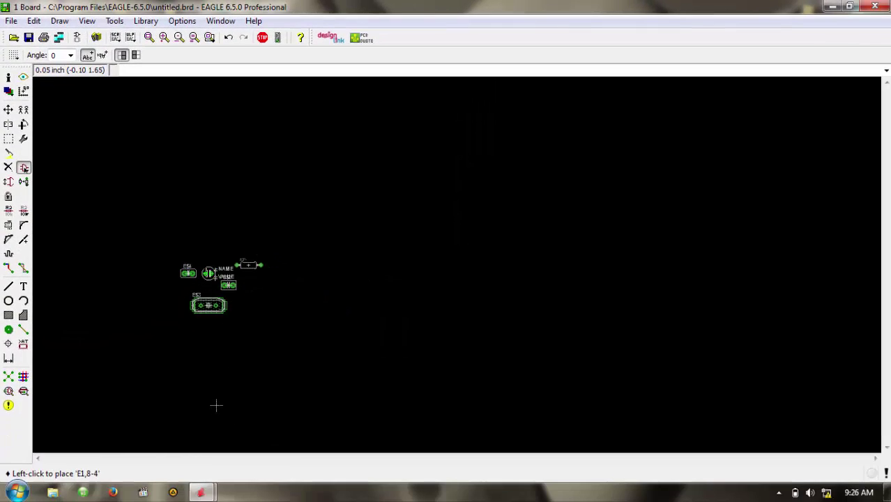
Find the DO34Z7 package and place the diode from the last listed Reference Package library to the left of the crystal.
left_click(23, 167)
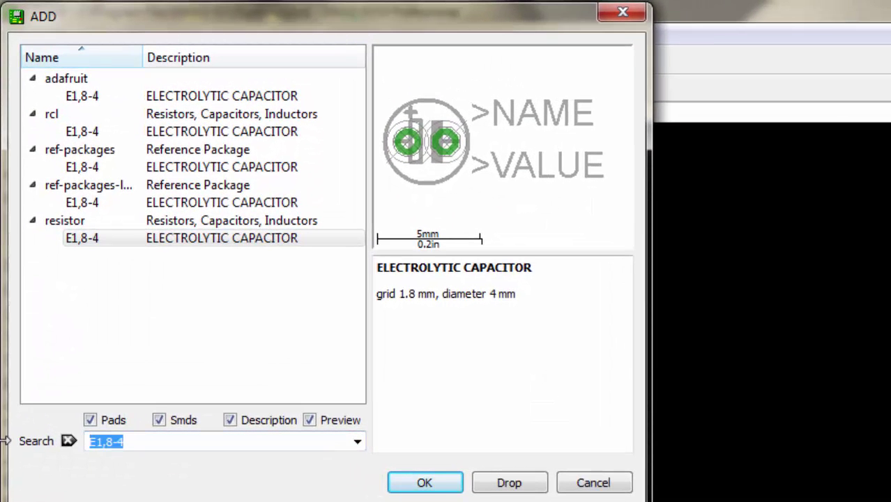
type("do")
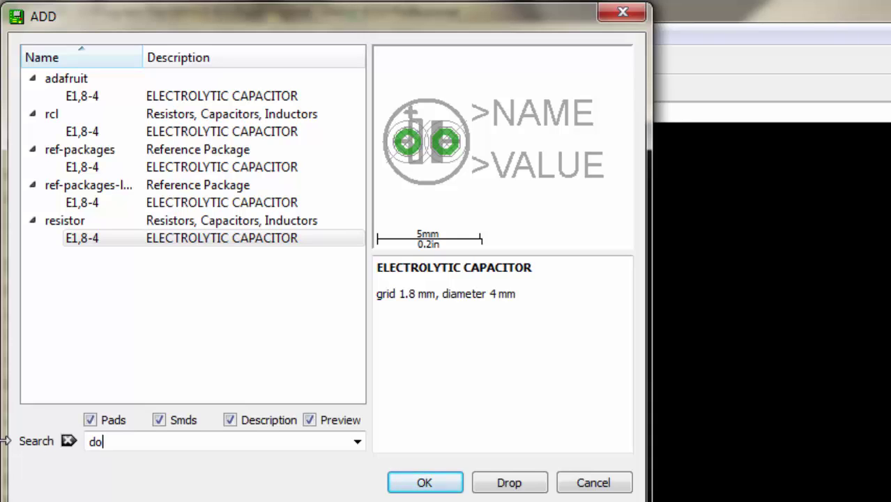
type("34z7")
left_click(450, 484)
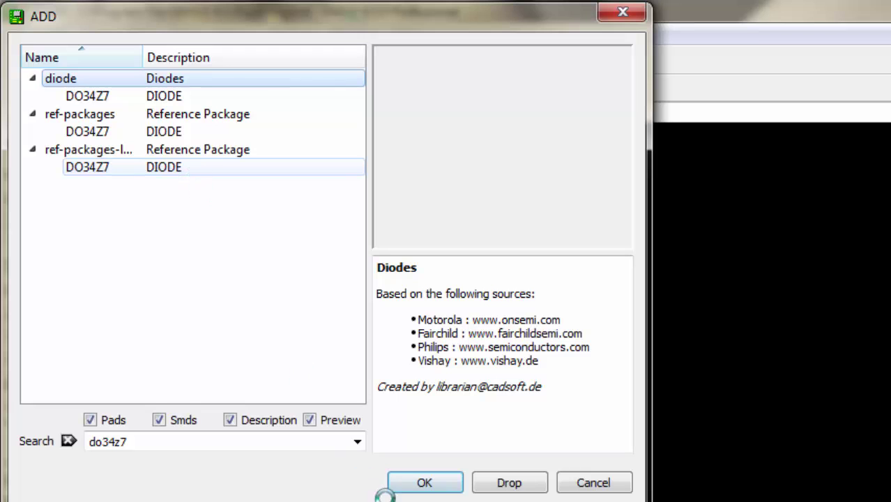
left_click(425, 483)
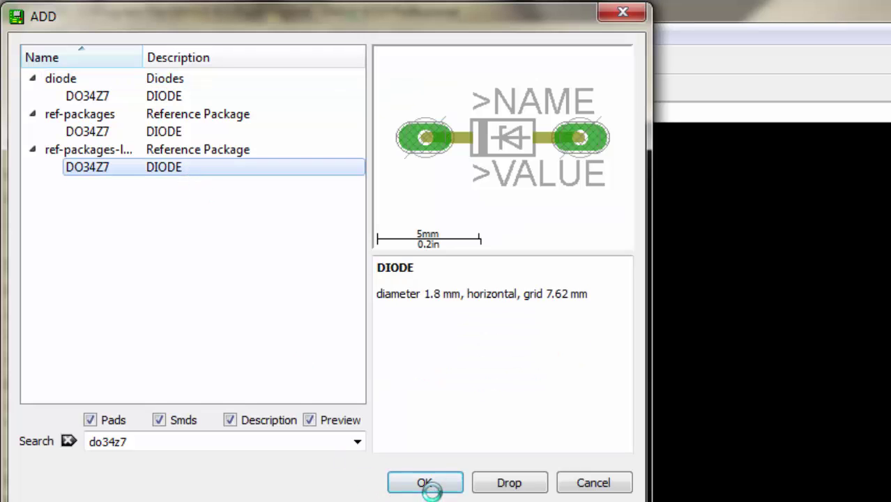
left_click(433, 486)
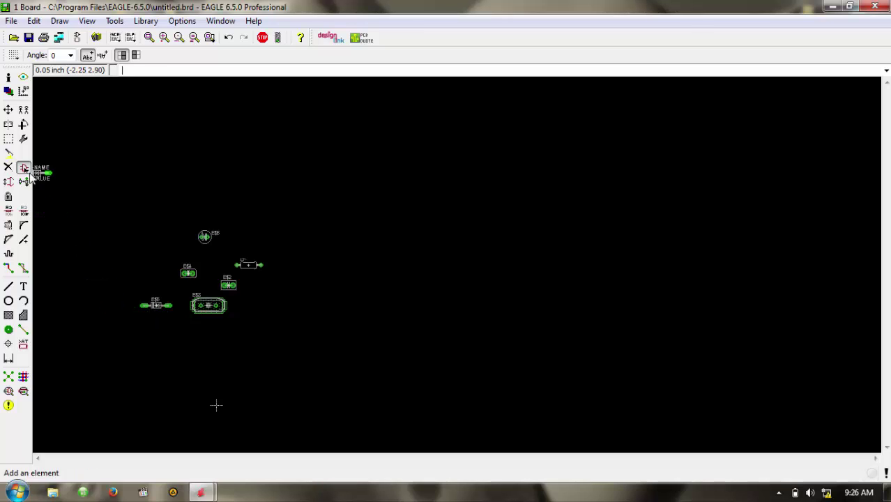
Find the LED3MM package and place the LED from the led library just above the diode.
left_click(23, 168)
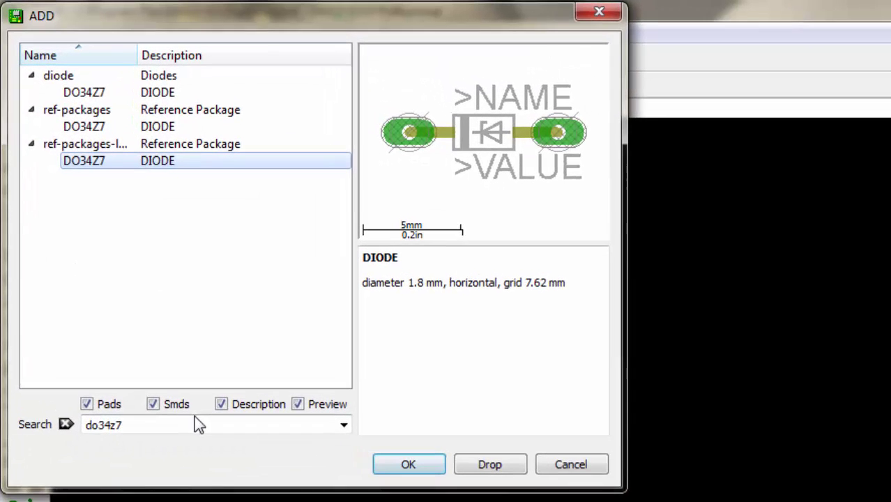
left_click_drag(187, 423, 2, 393)
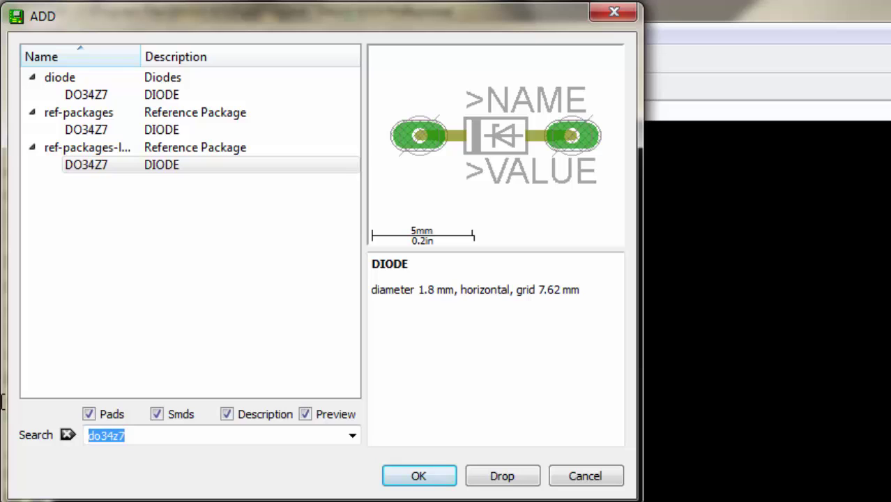
type("LED")
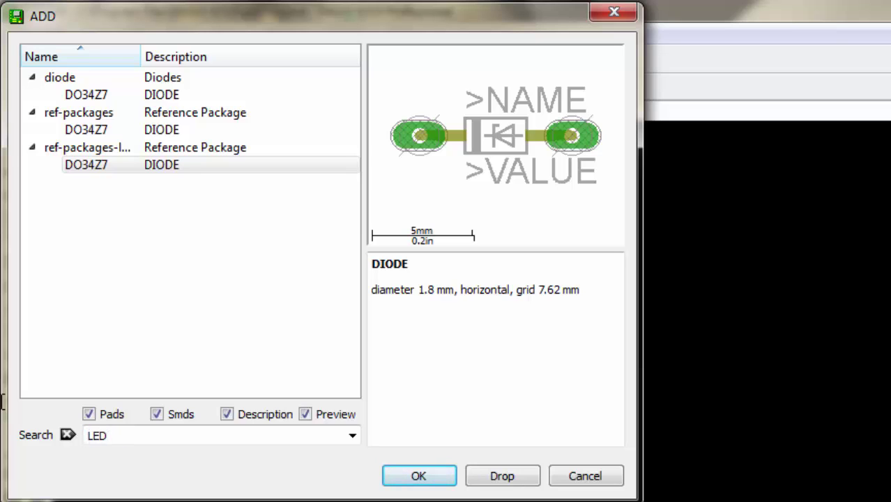
type("3MM")
key("Return")
left_click(96, 115)
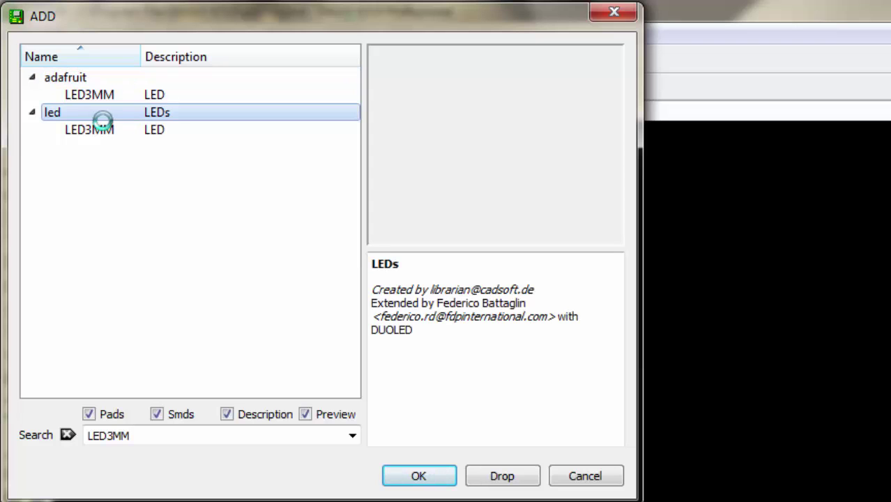
left_click(91, 129)
left_click(403, 476)
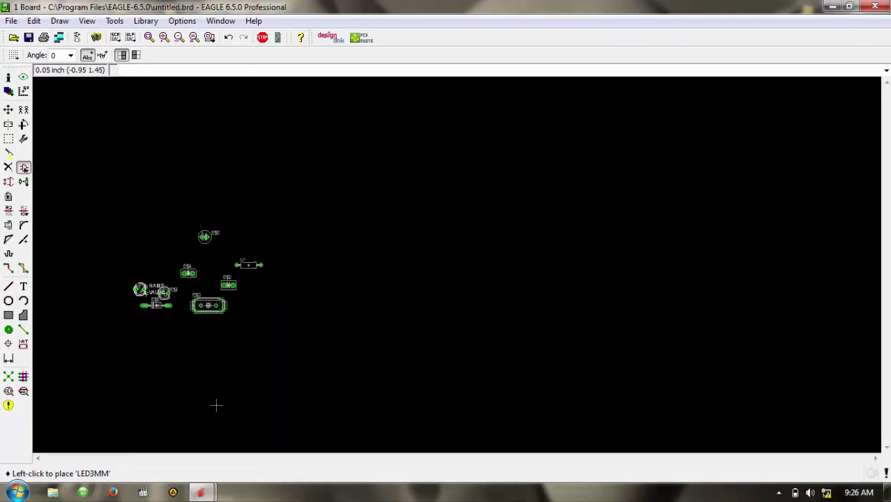
Search the package libraries for Dil28-3.
left_click(23, 168)
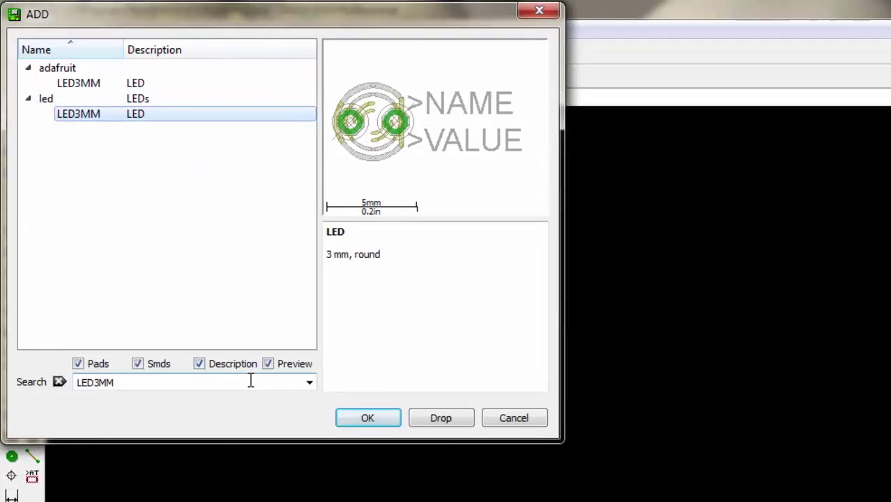
left_click_drag(250, 381, 5, 387)
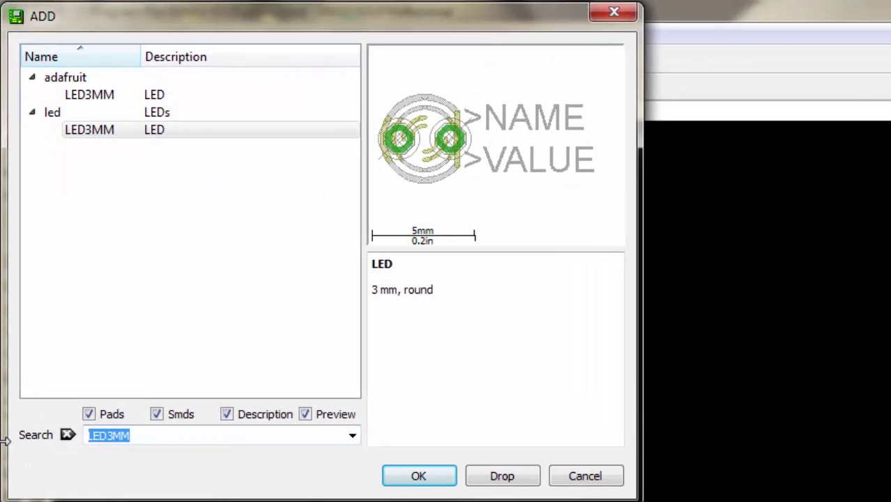
key("BackSpace")
type("Dil")
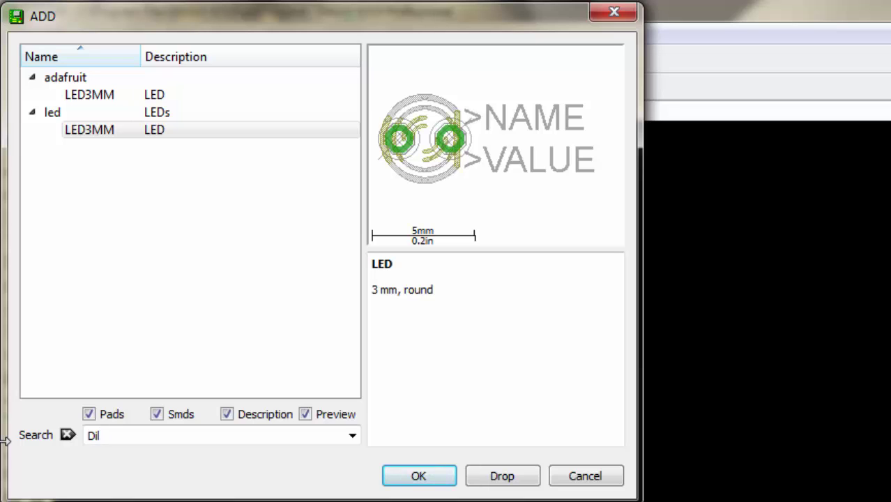
type("28-3")
key("Return")
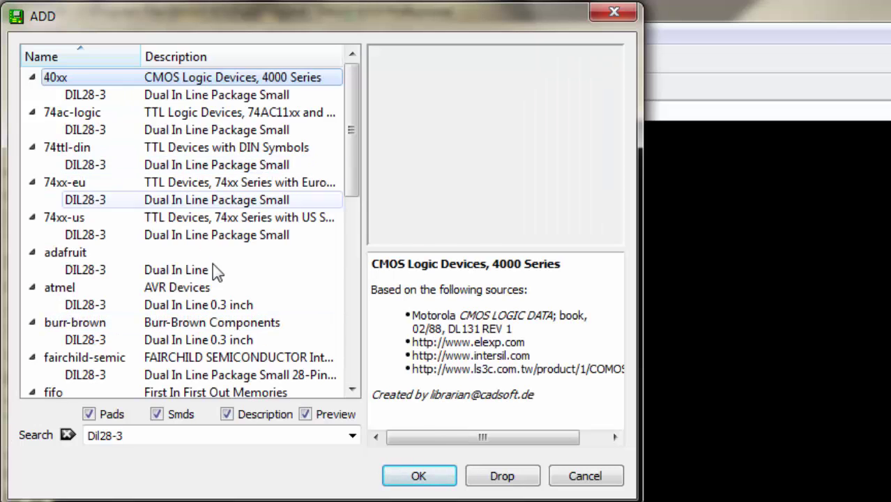
Place the DIL28-3 package from the atmel library, rotated to 270 degrees, well to the right of the other components.
left_click(178, 305)
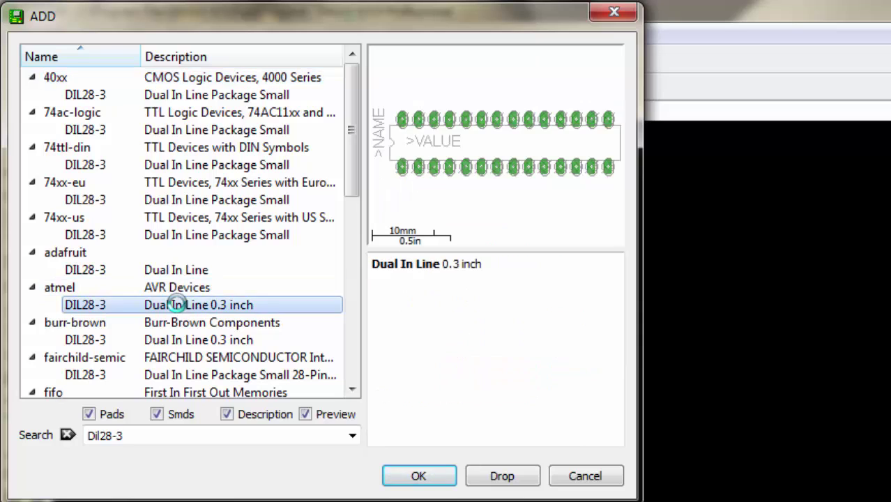
left_click(419, 476)
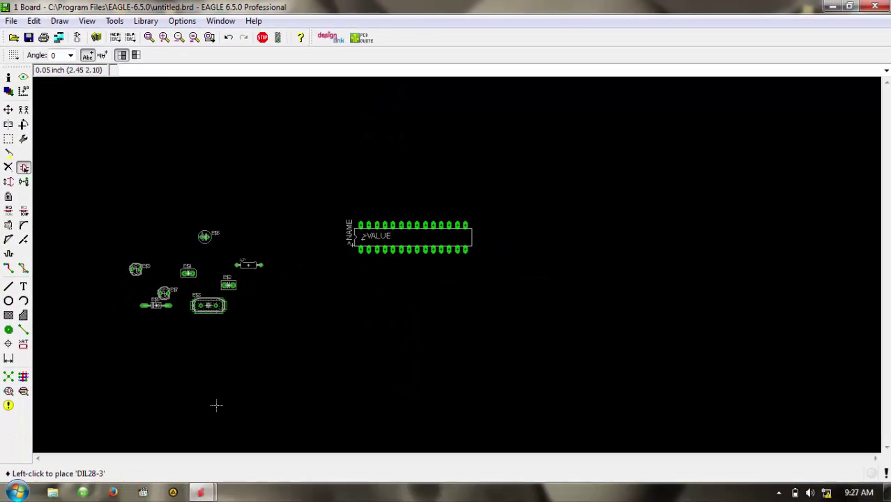
right_click(401, 244)
right_click(402, 244)
right_click(401, 244)
left_click(385, 253)
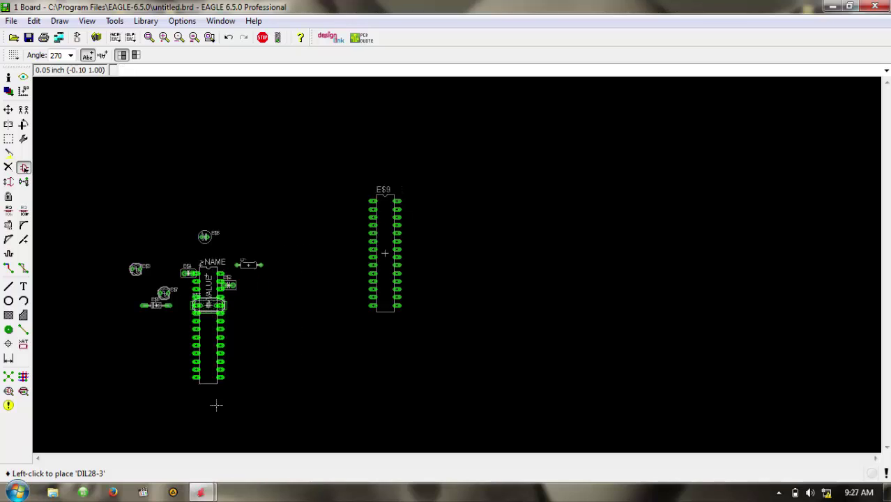
key("Escape")
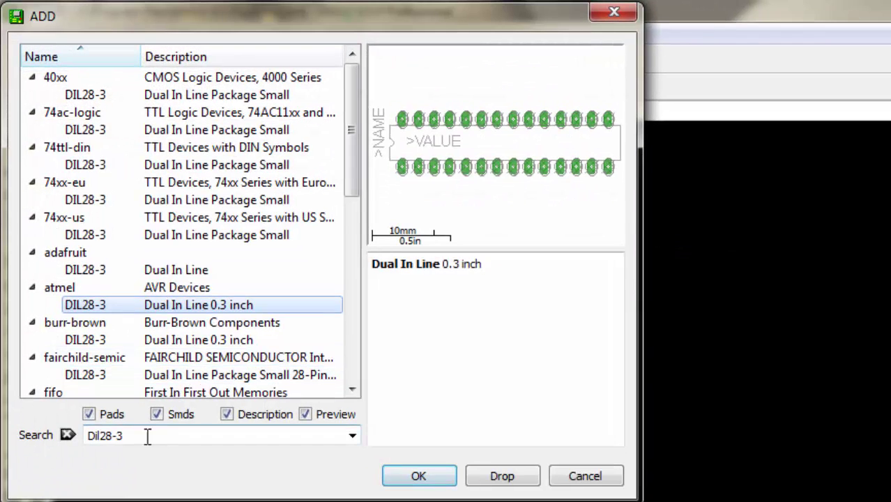
Find the PN87520 package and place the USB connector from the con-berg library below the crystal.
left_click_drag(147, 437, 6, 394)
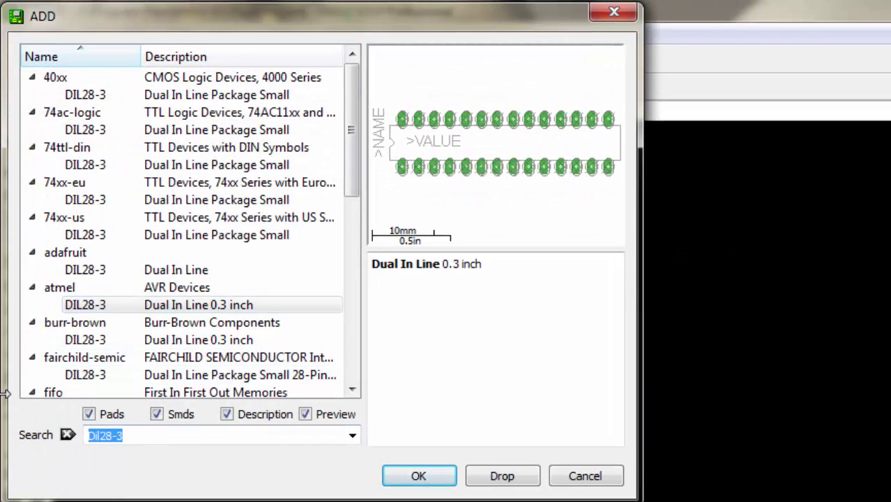
type("PN")
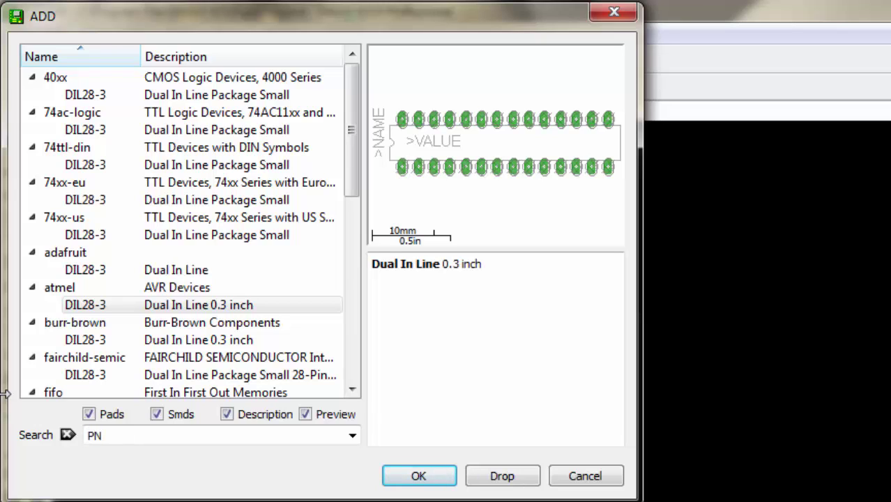
type("87520")
key("Return")
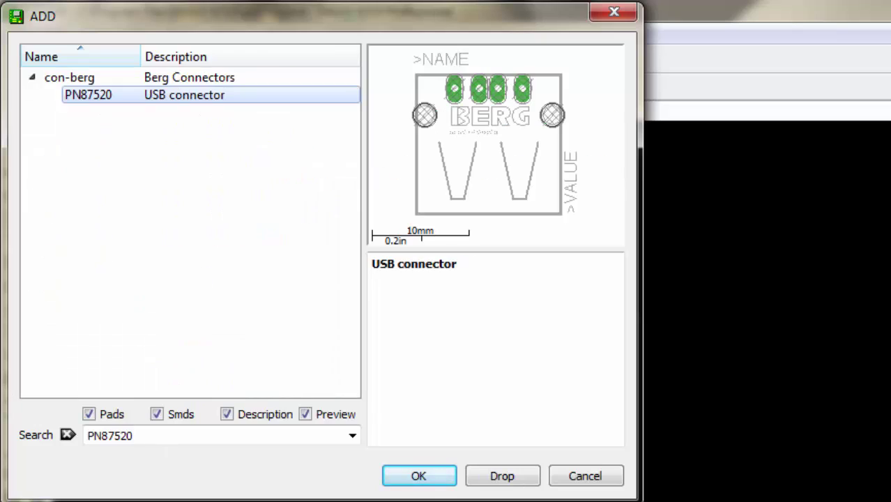
left_click(422, 479)
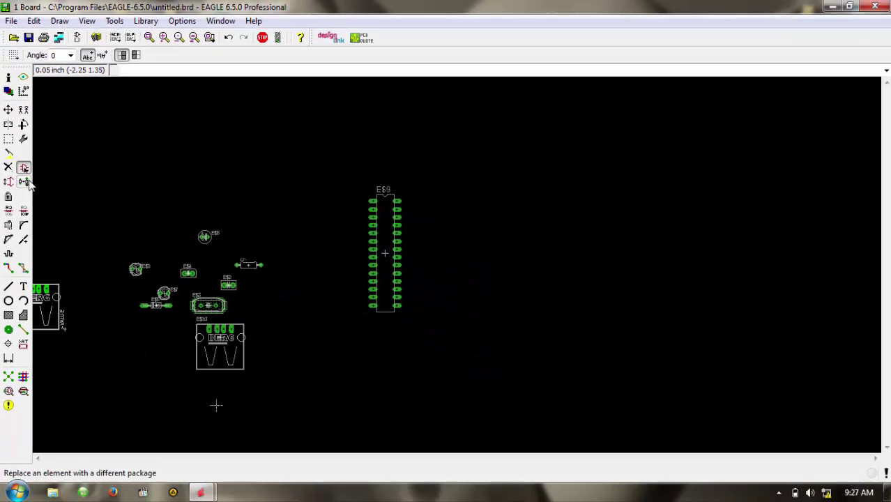
Search the package libraries for MA06-7.
left_click(23, 167)
left_click_drag(136, 401, 5, 397)
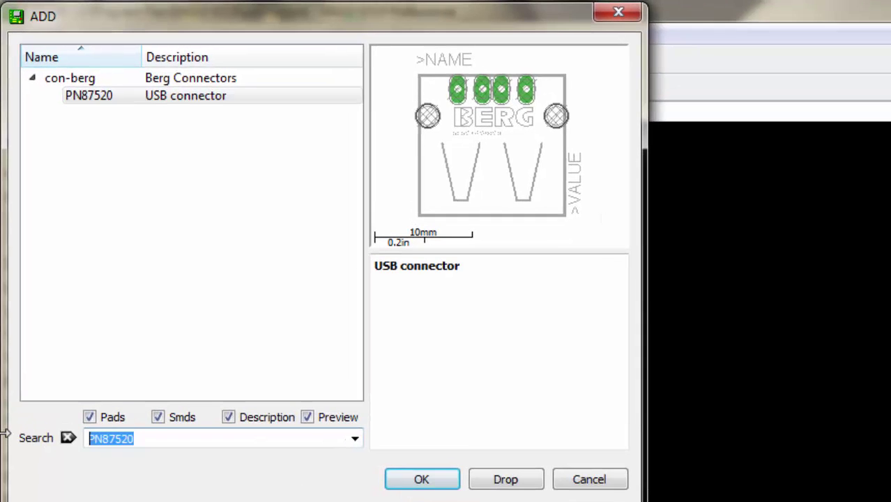
type("MA")
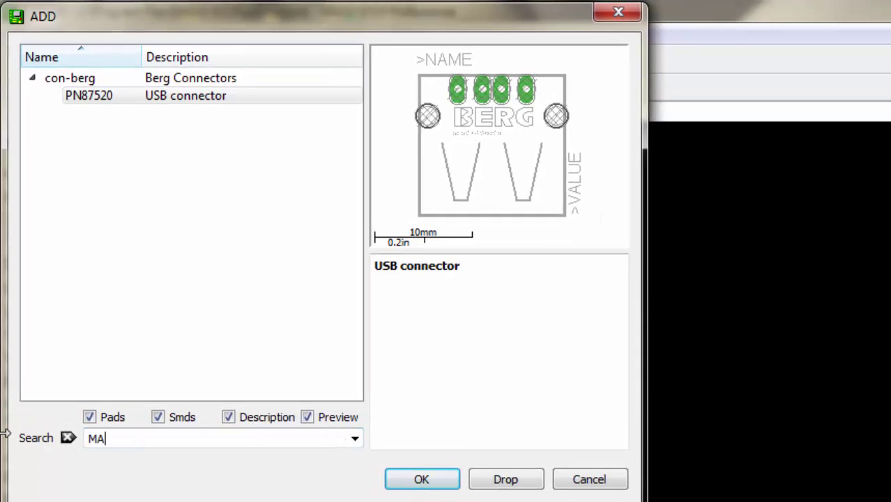
type("06-7")
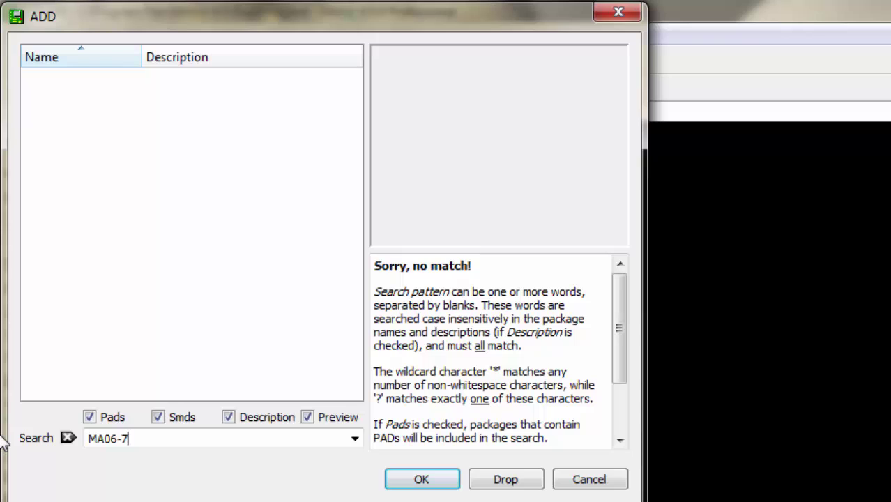
Correct the search to MA06-1 and place the pin header from the con-lstb library to the left of the USB connector.
key("Left")
key("Left")
key("Left")
key("BackSpace")
type("o")
key("Right")
key("Right")
key("BackSpace")
type("1")
key("Left")
key("Left")
key("Left")
key("Left")
key("BackSpace")
type("0")
key("Return")
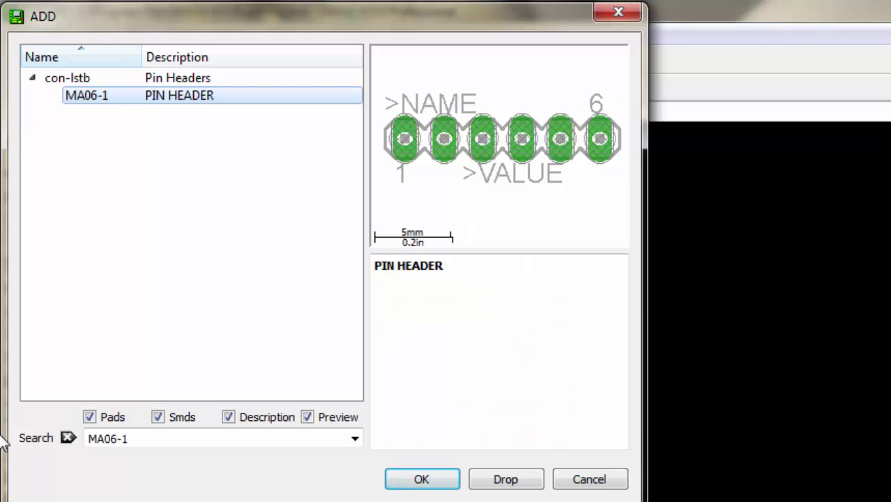
left_click(445, 484)
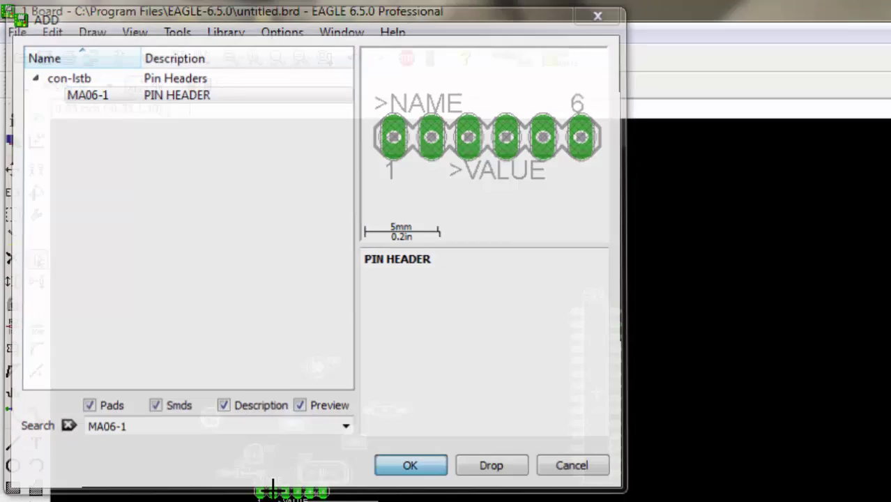
left_click(130, 341)
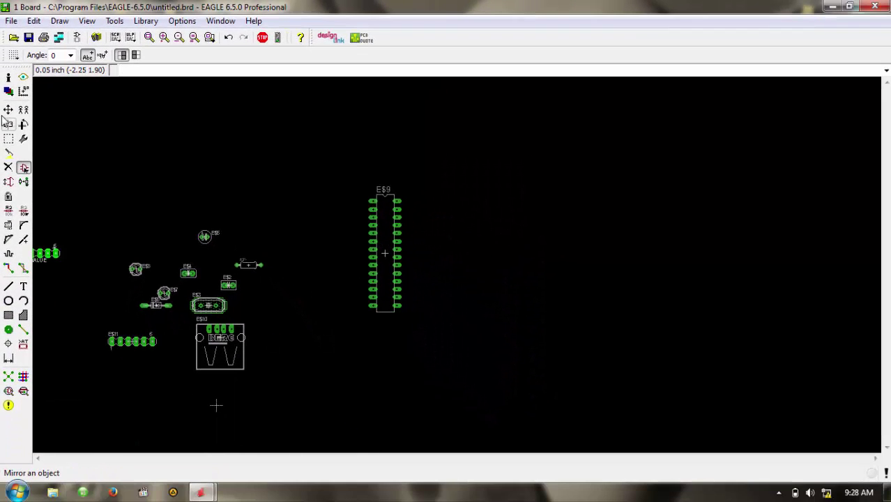
Move the USB connector centrally below the DIL28-3 package and the DO34Z7 diode into the gap between them.
left_click(9, 109)
left_click(220, 347)
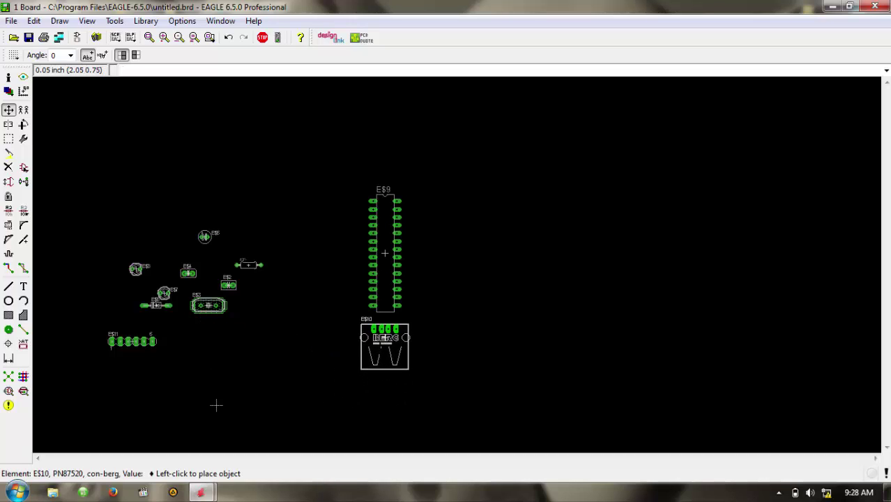
left_click(216, 404)
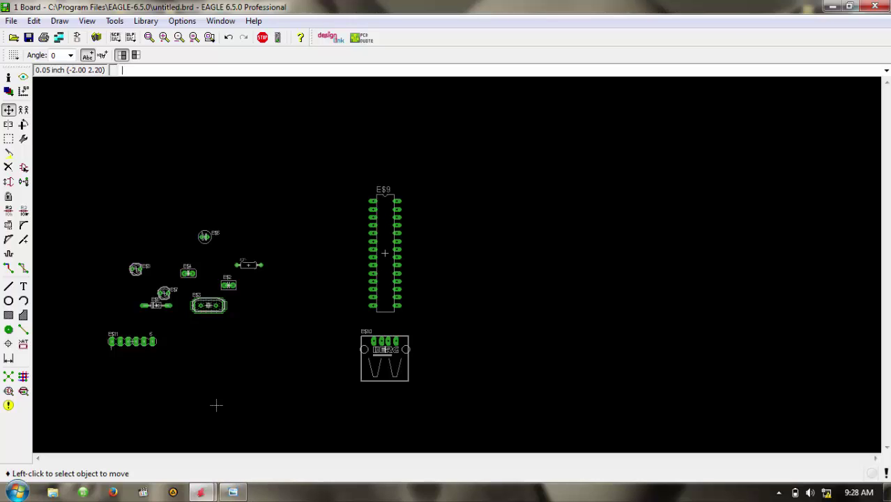
left_click(155, 304)
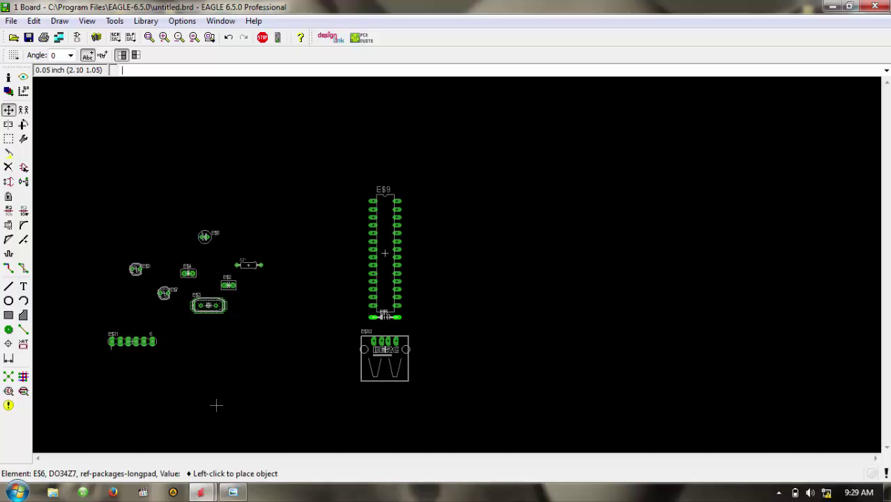
left_click(217, 405)
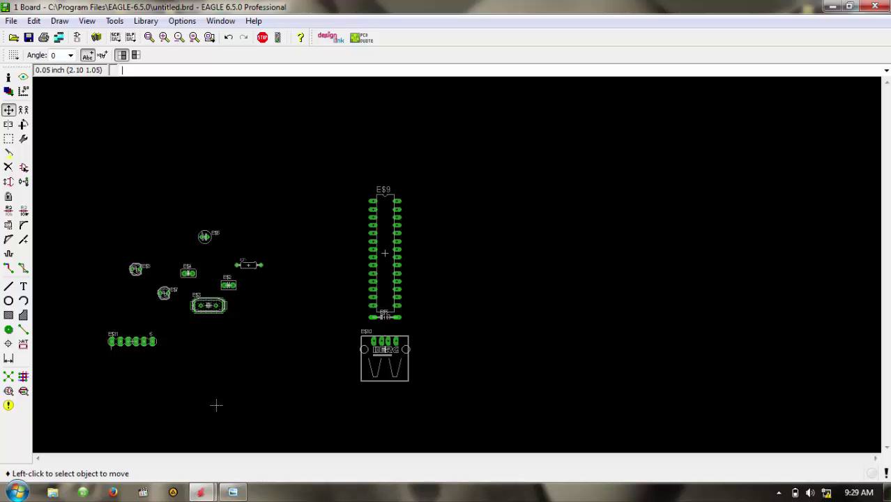
Copy the DO34Z7 diode and place the duplicate directly beneath the original.
left_click(148, 37)
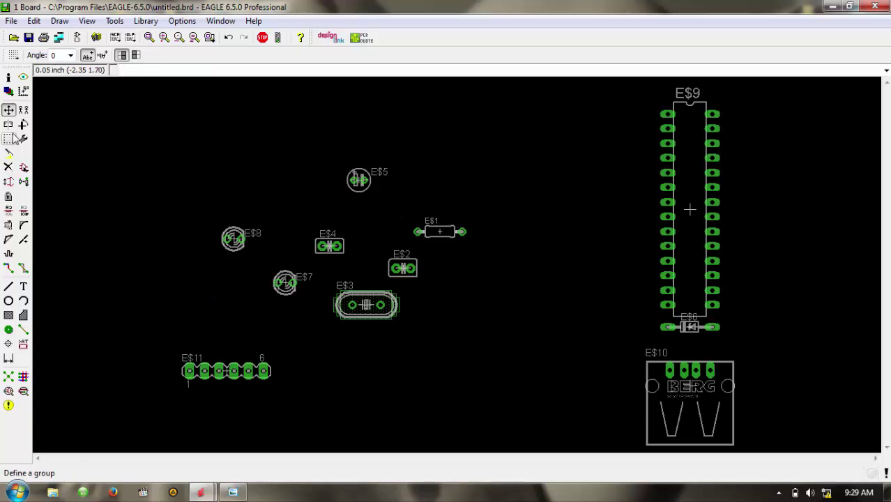
left_click(23, 110)
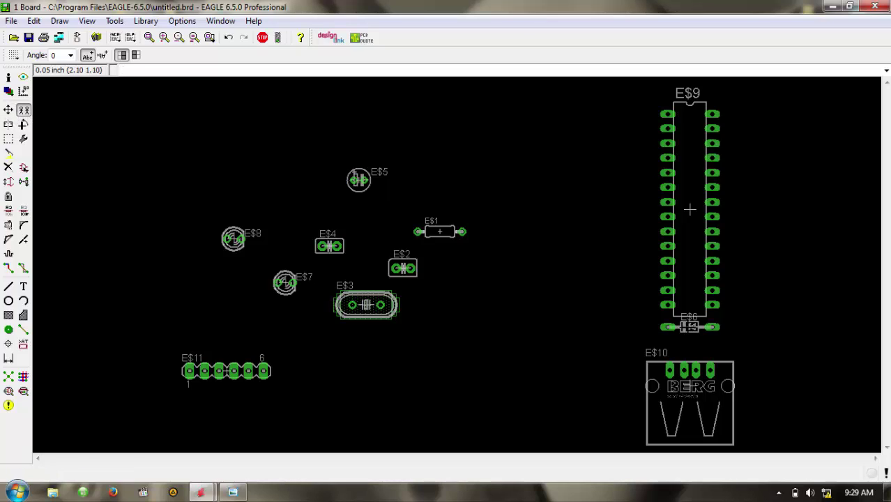
left_click(689, 326)
left_click(689, 341)
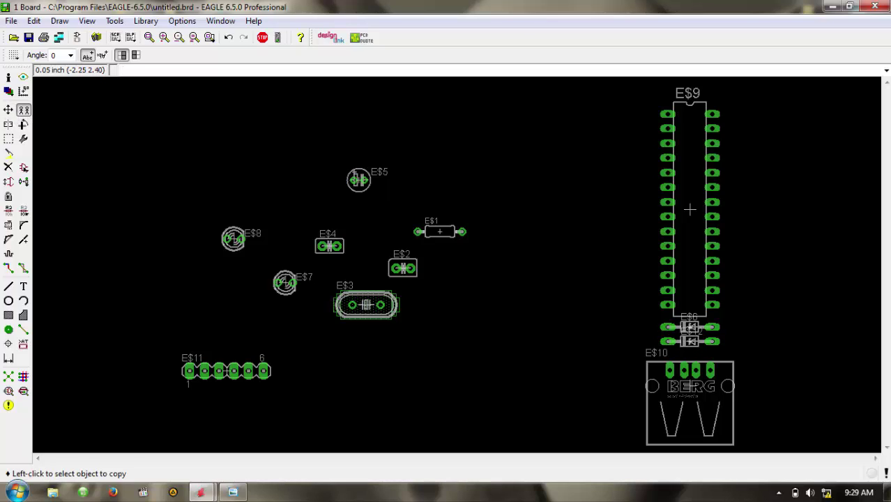
Move the 0204/7 resistor directly beneath the lower diode, at the upper edge of the USB connector.
left_click(8, 110)
left_click(439, 232)
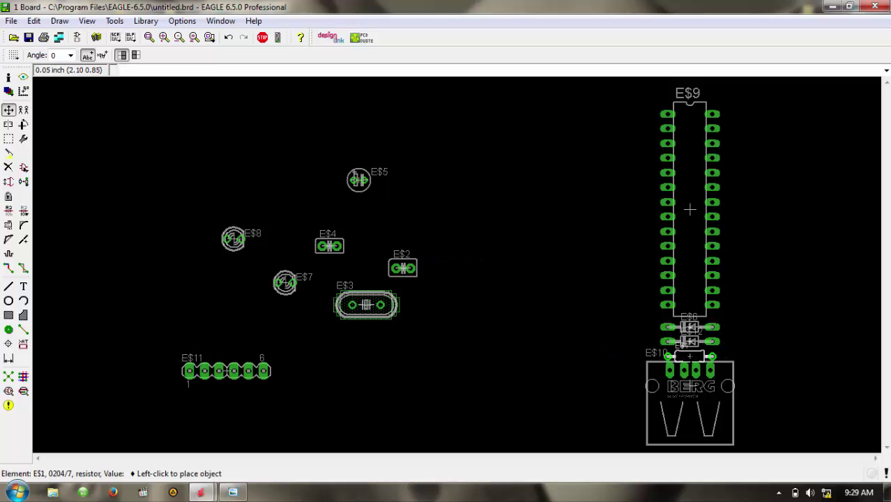
left_click(689, 356)
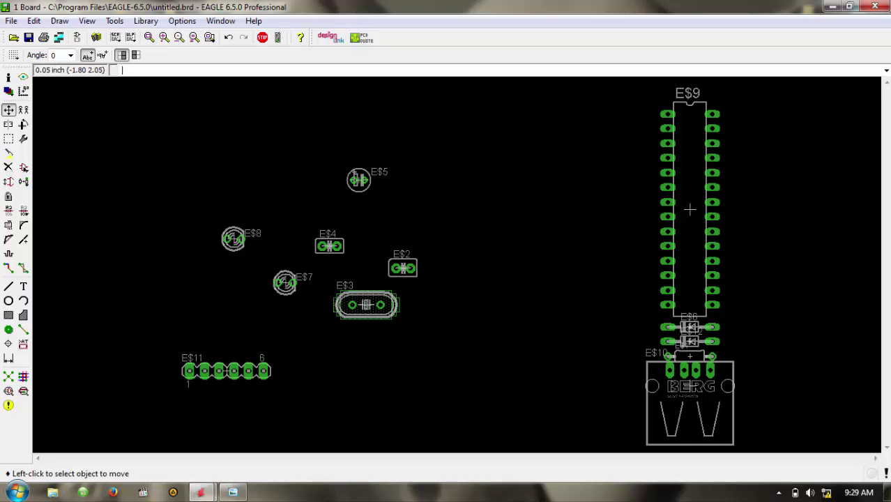
Shift the USB connector down two grid steps and lower the resistor slightly to space it from the diodes.
scroll(285, 256, "down", 2)
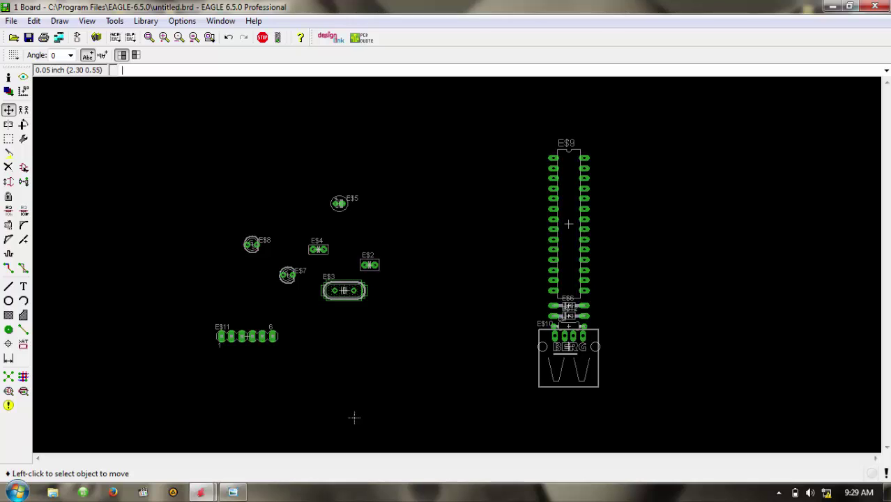
left_click(568, 346)
left_click(568, 352)
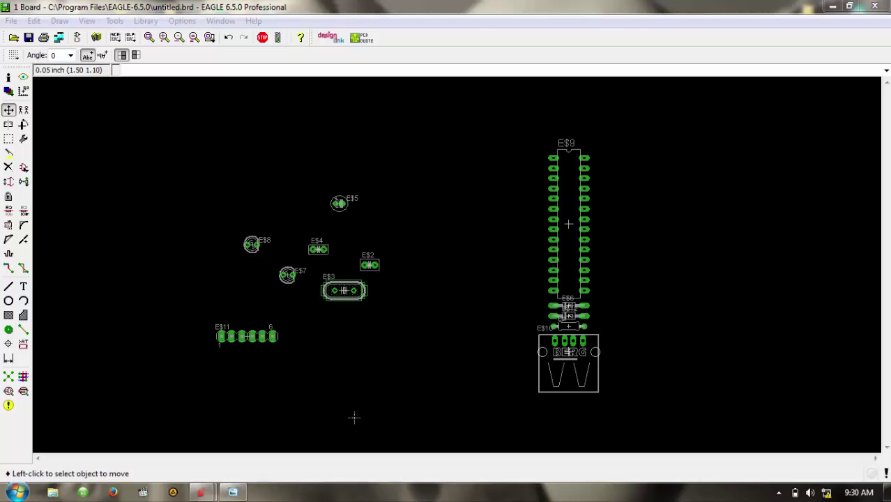
left_click(573, 356)
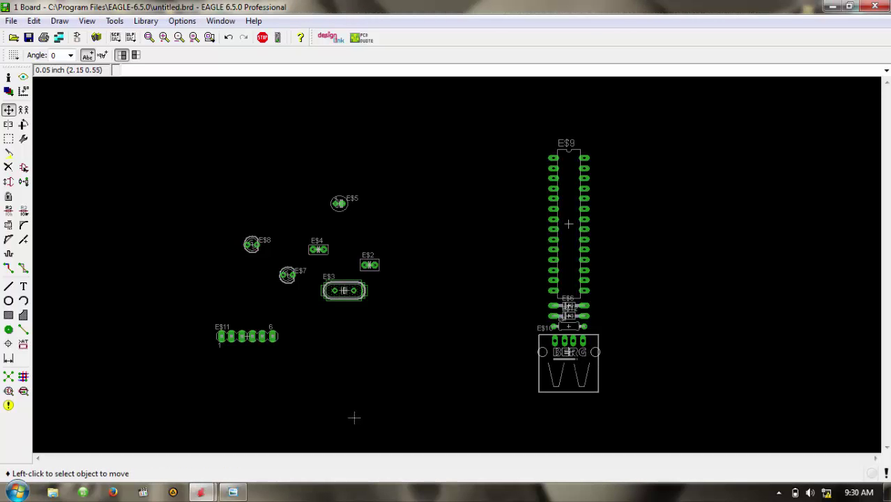
left_click(569, 352)
left_click(569, 356)
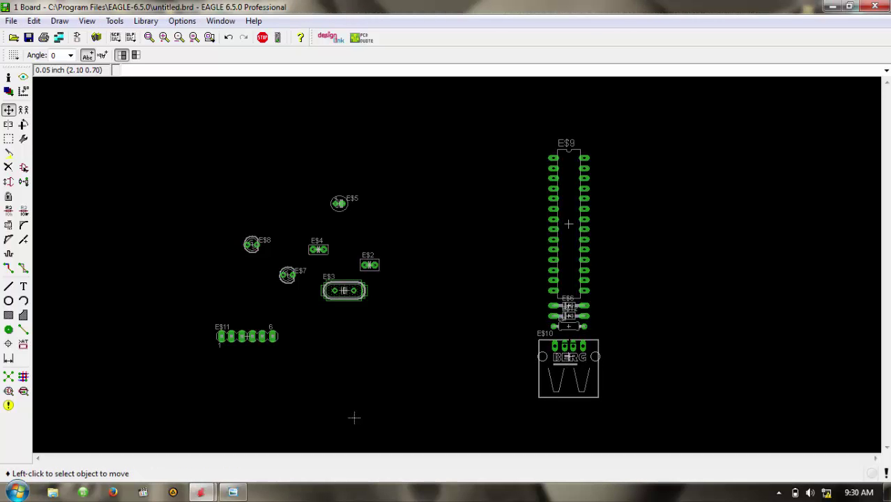
left_click(569, 328)
left_click(569, 331)
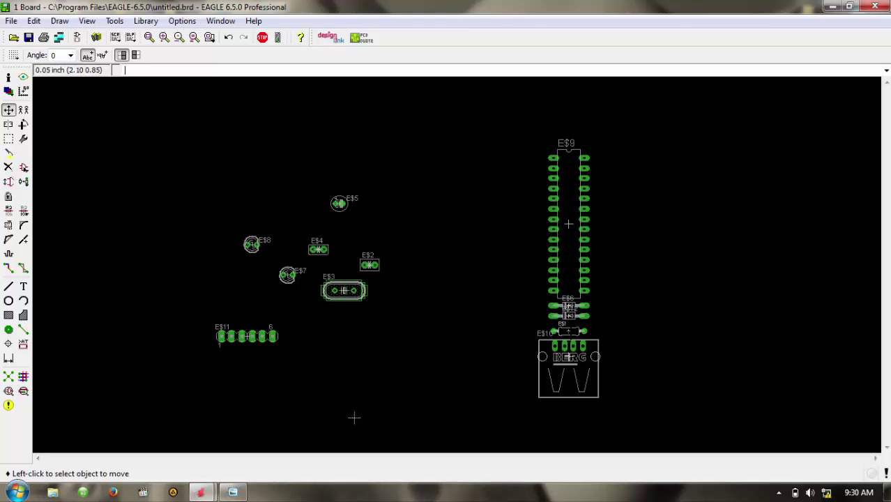
left_click(567, 308)
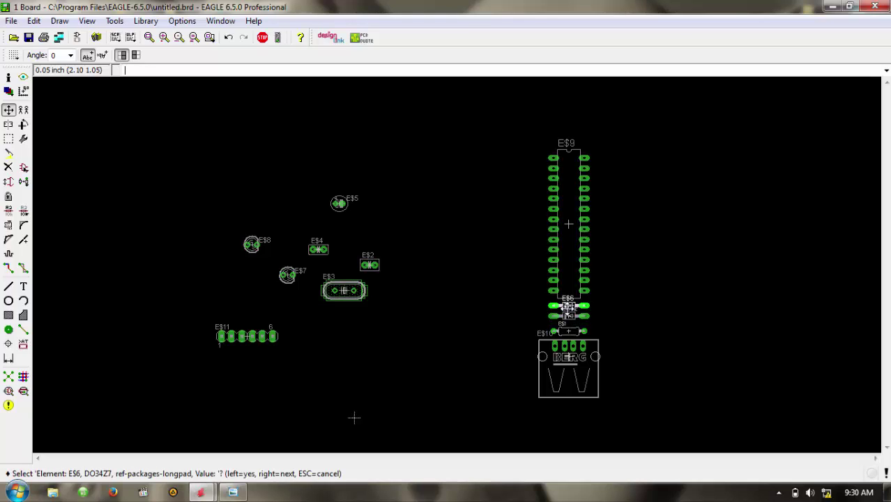
key("Escape")
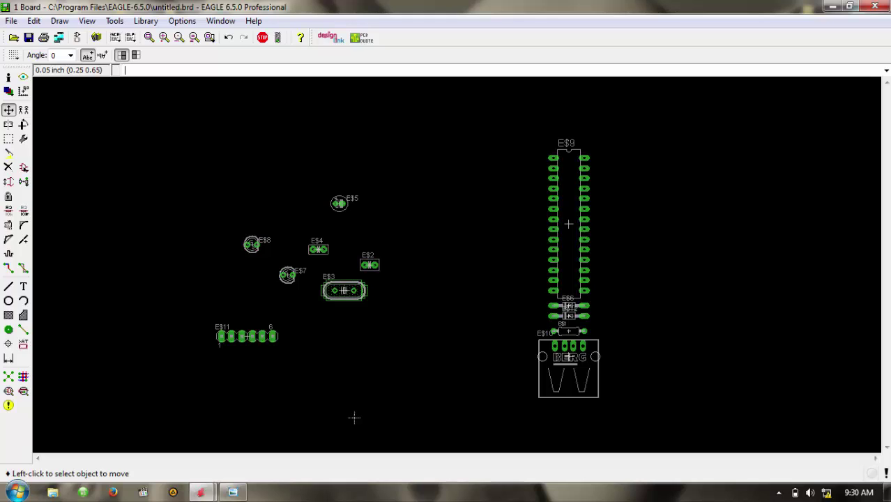
Copy the 0204/7 resistor twice, rotated 90 degrees, placing one vertical copy on each side of the two diodes.
left_click(23, 110)
left_click(569, 330)
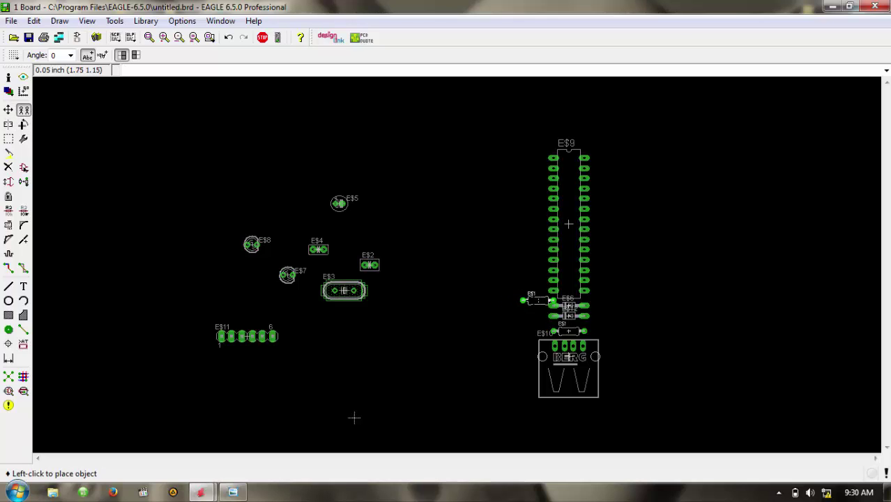
right_click(535, 312)
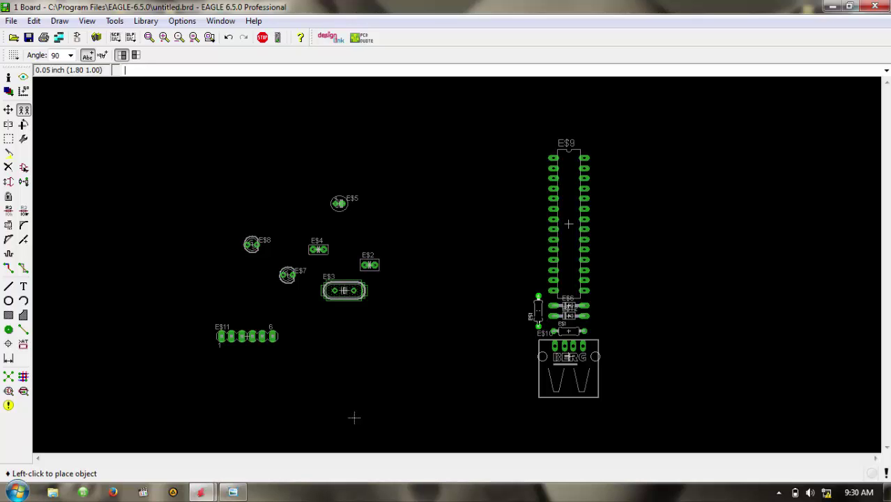
left_click(537, 312)
left_click(538, 312)
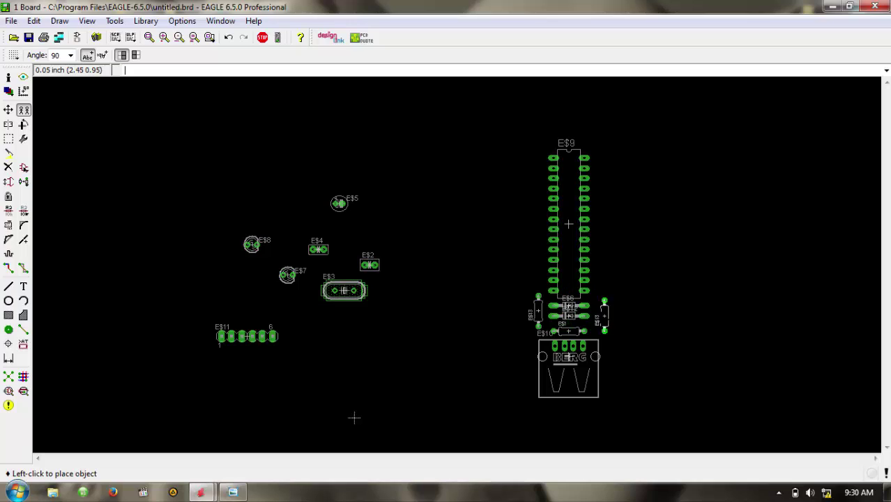
left_click(599, 312)
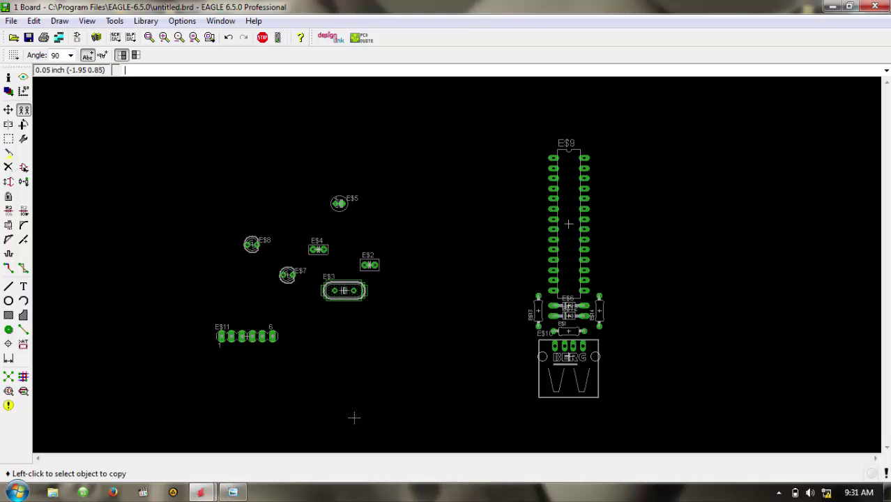
Move the E1,8-4 capacitor just left of the lowest left-hand pins of the DIL28-3 package, above the left vertical resistor.
left_click(8, 109)
left_click(339, 203)
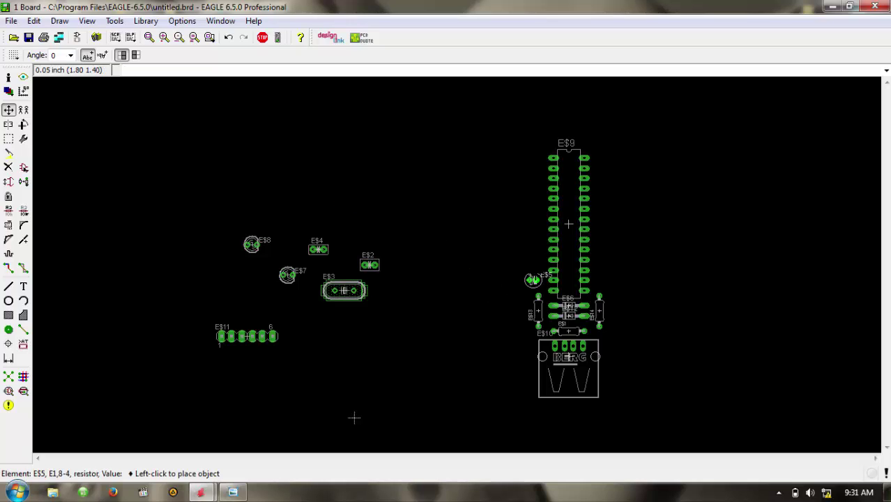
left_click(532, 280)
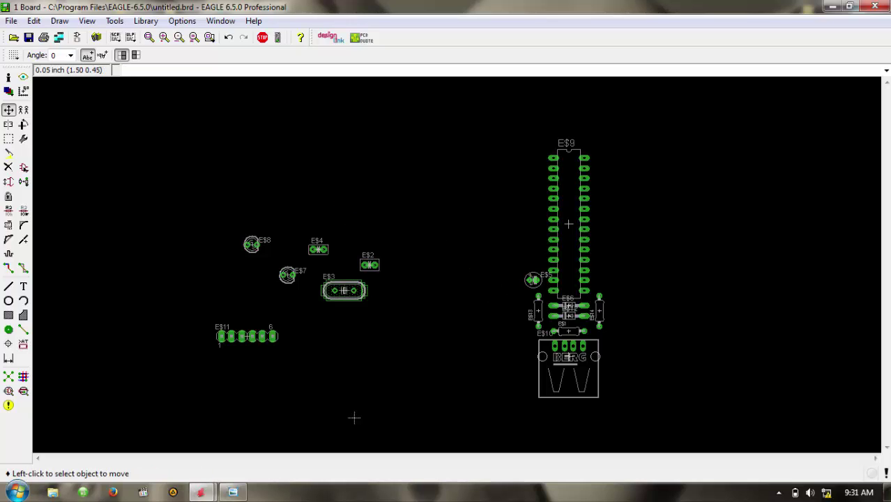
Shift the USB connector and the horizontal 0204/7 resistor above it down one grid step each.
left_click(568, 354)
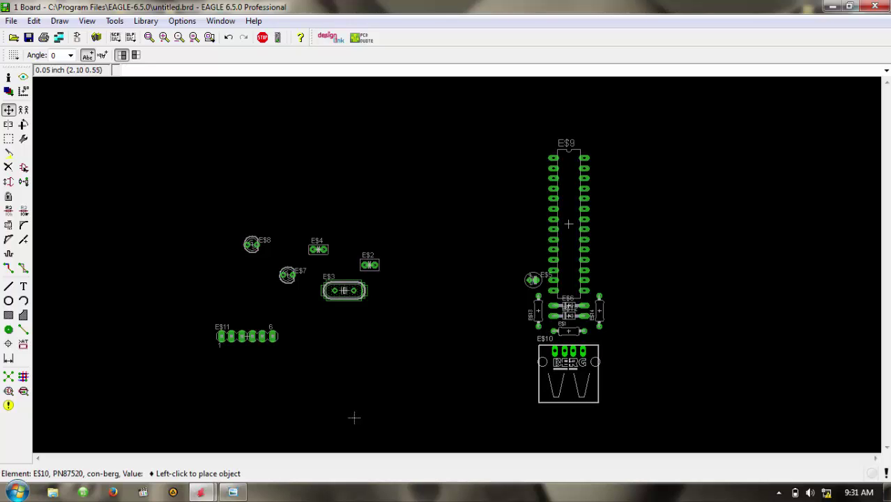
left_click(568, 362)
left_click(569, 331)
left_click(568, 336)
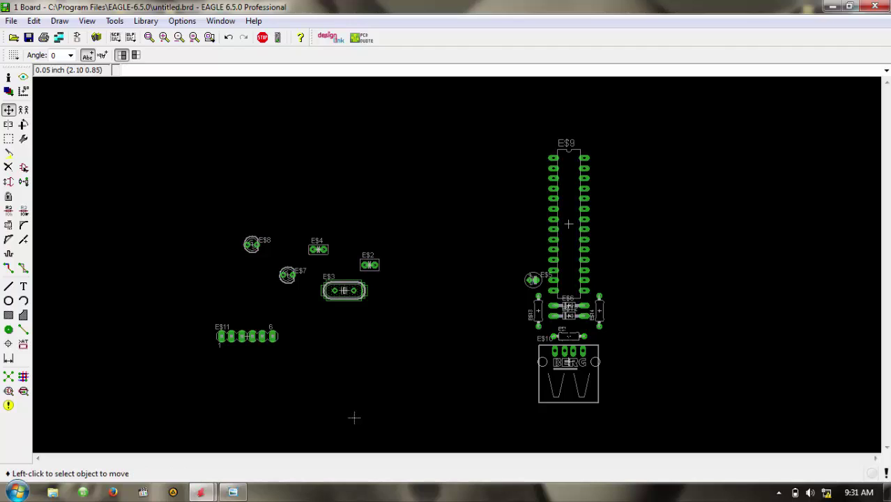
Lower the left vertical resistor one grid step and the E1,8-4 capacitor two grid steps, level with the chip's lowest pin.
left_click(537, 313)
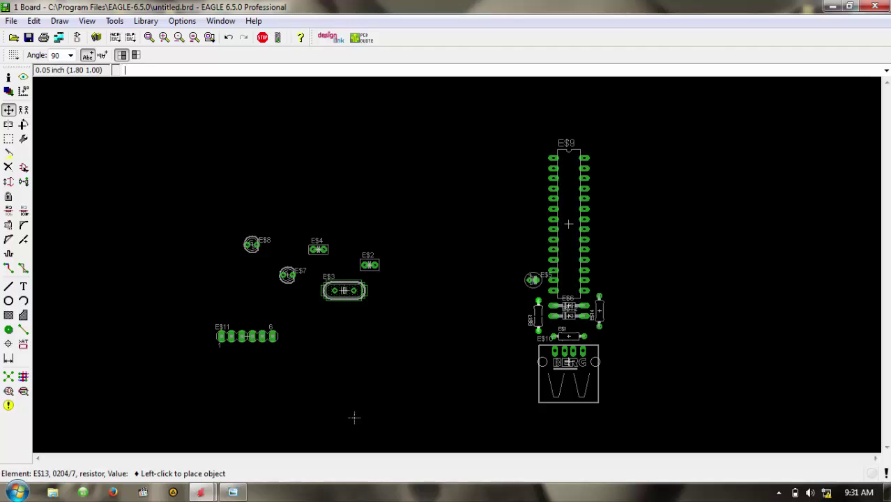
left_click(535, 315)
left_click(533, 279)
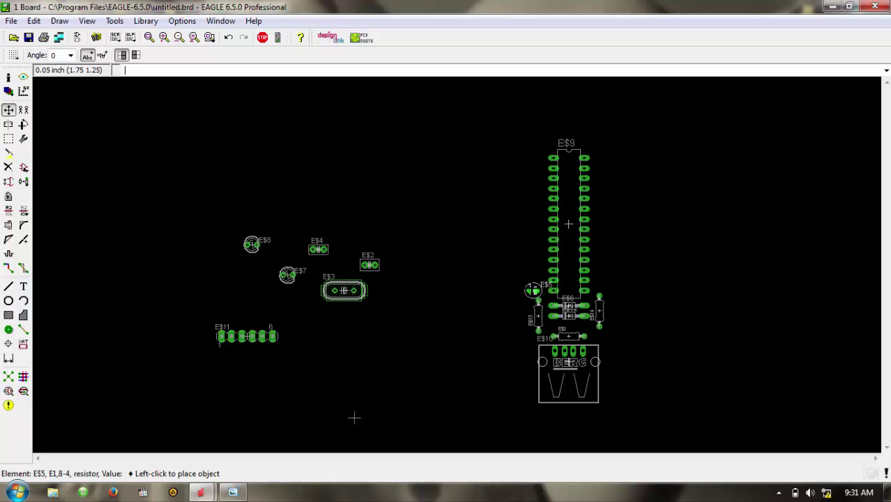
left_click(532, 289)
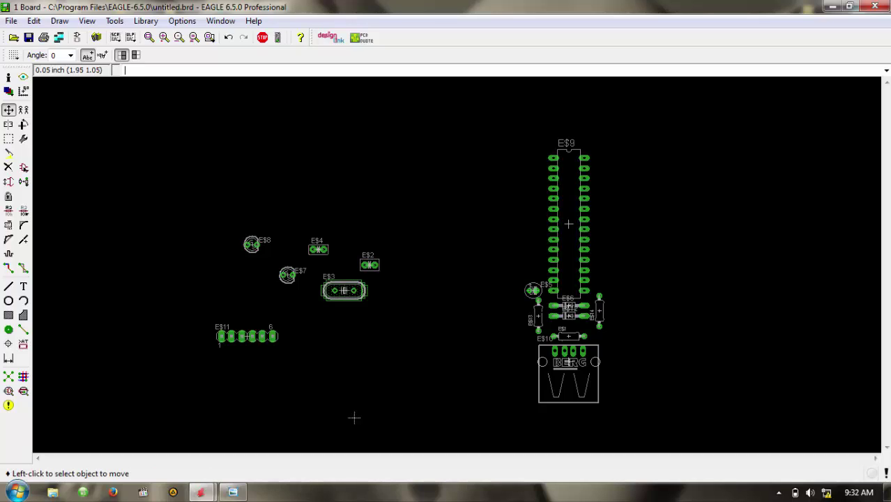